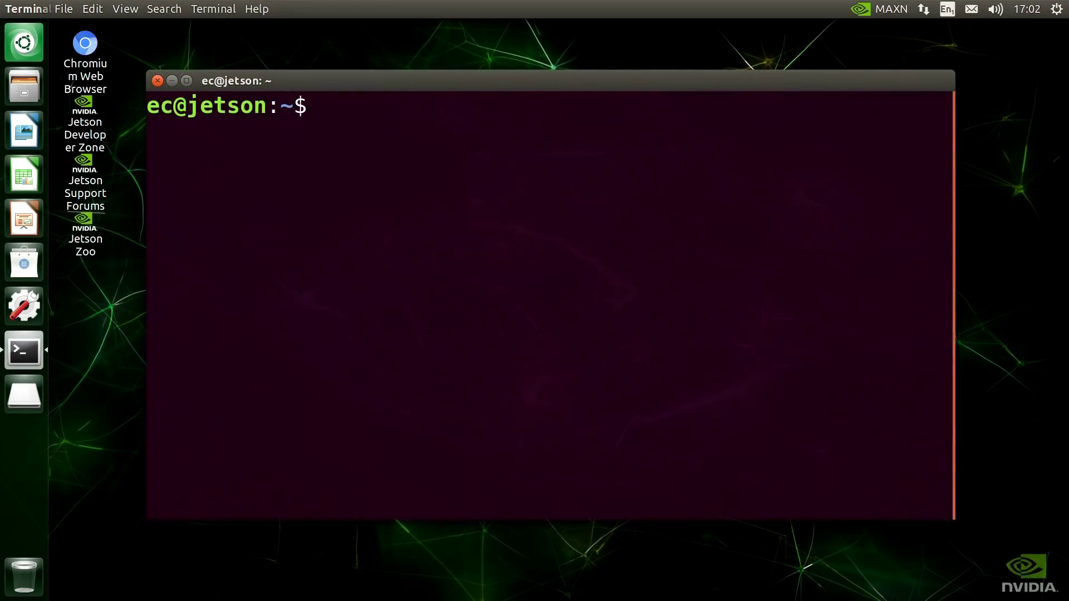
Run "sudo apt install kdenlive" in the terminal, enter the sudo password and accept the installation with y.
text(sudo apt instal)
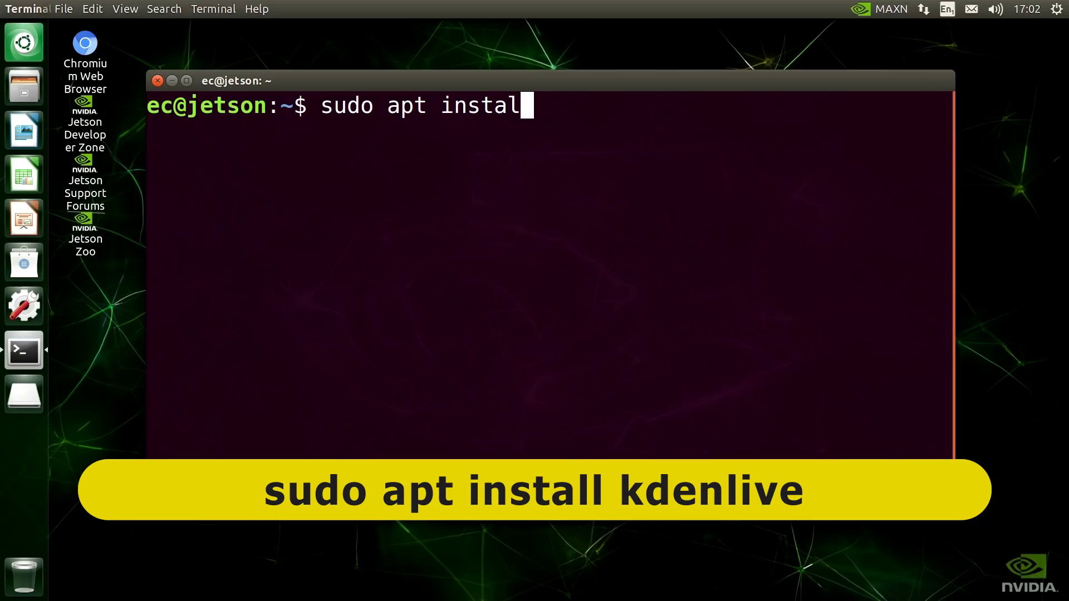
text(l kdenlive)
key(Return)
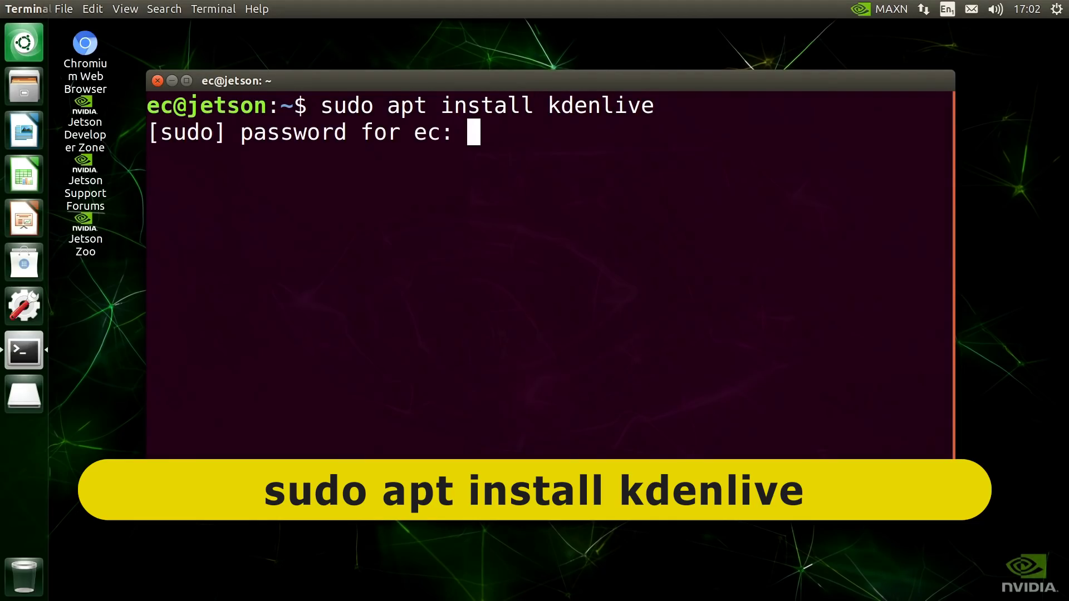
key(Return)
text(y)
key(Return)
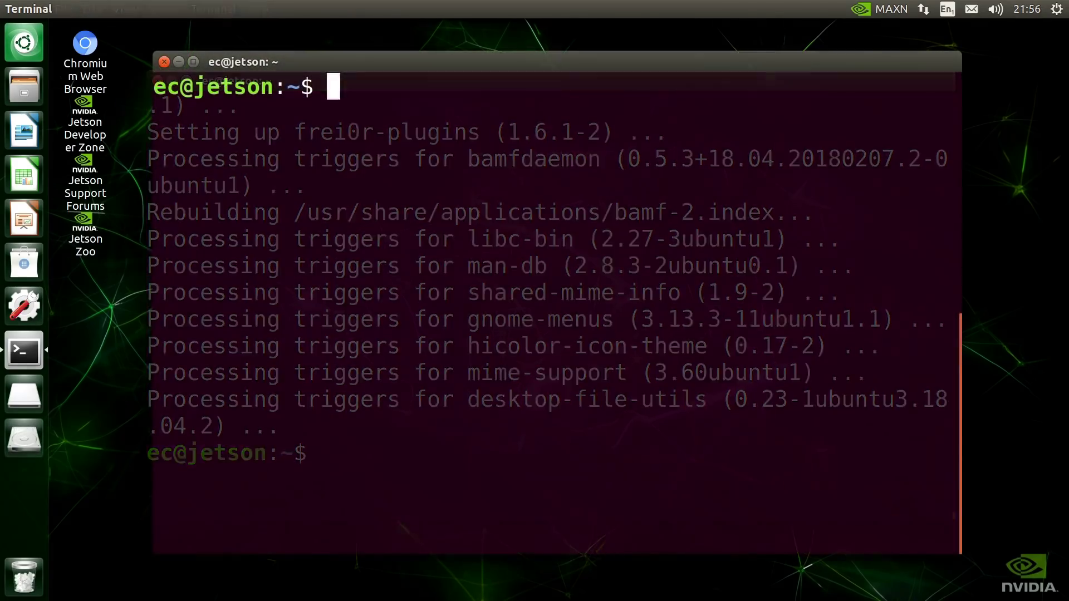
Run "sudo apt install exfat-fuse exfat-utils" in the terminal to add exFAT drive support.
text(sudo apt )
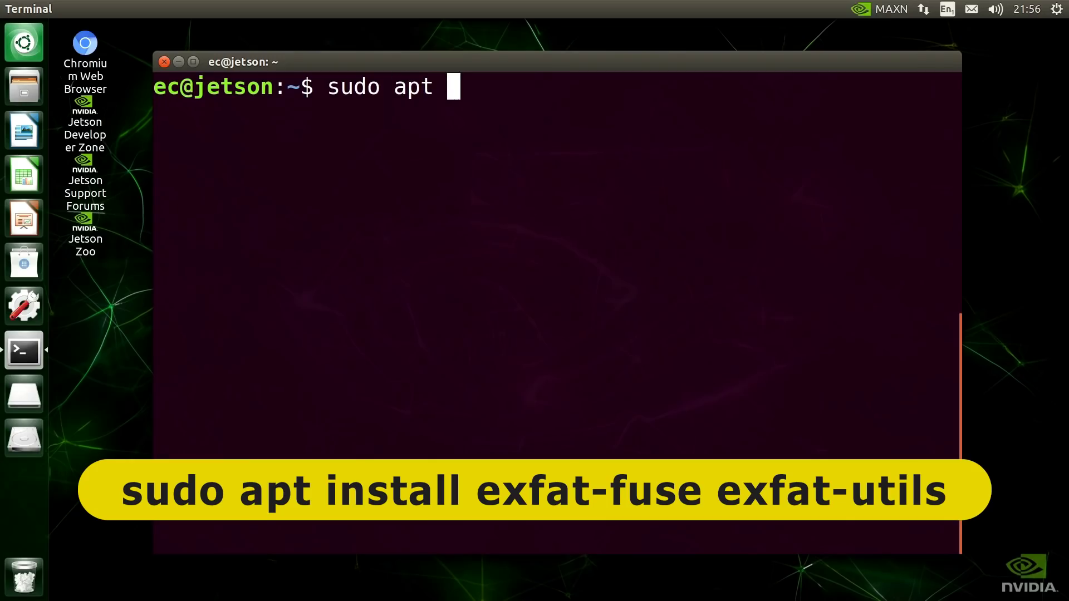
text(install exfat)
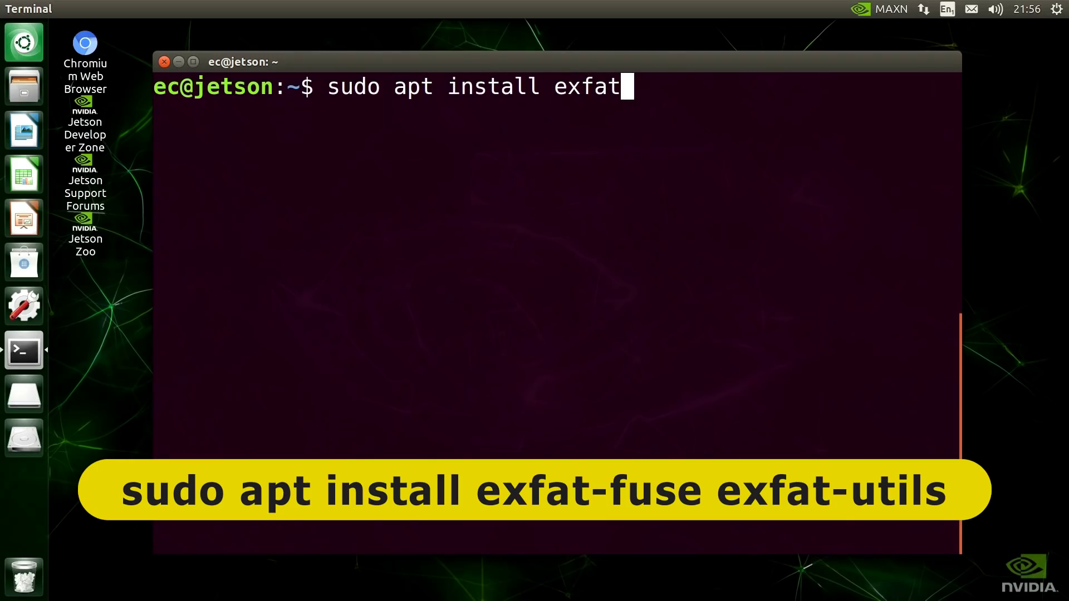
text(-fuse exfat-utils)
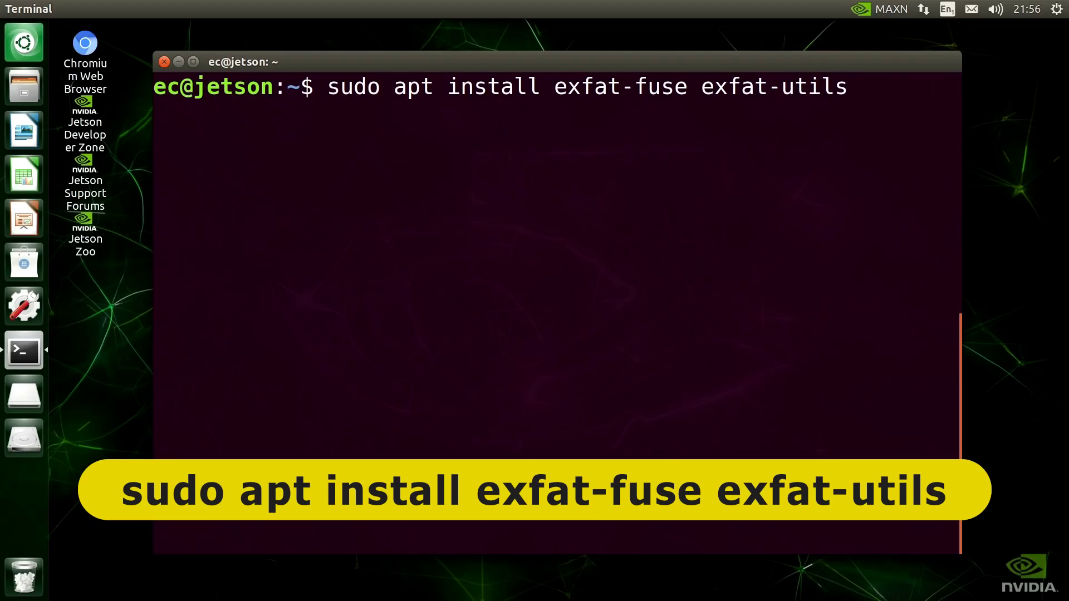
key(Return)
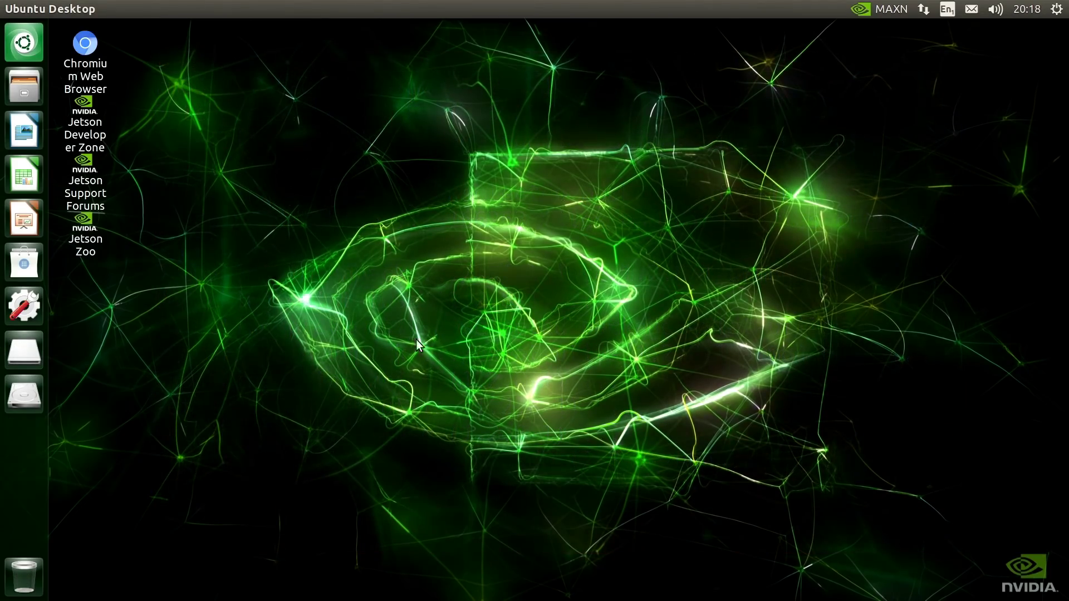
Launch the Kdenlive video editor.
click(35, 41)
click(104, 131)
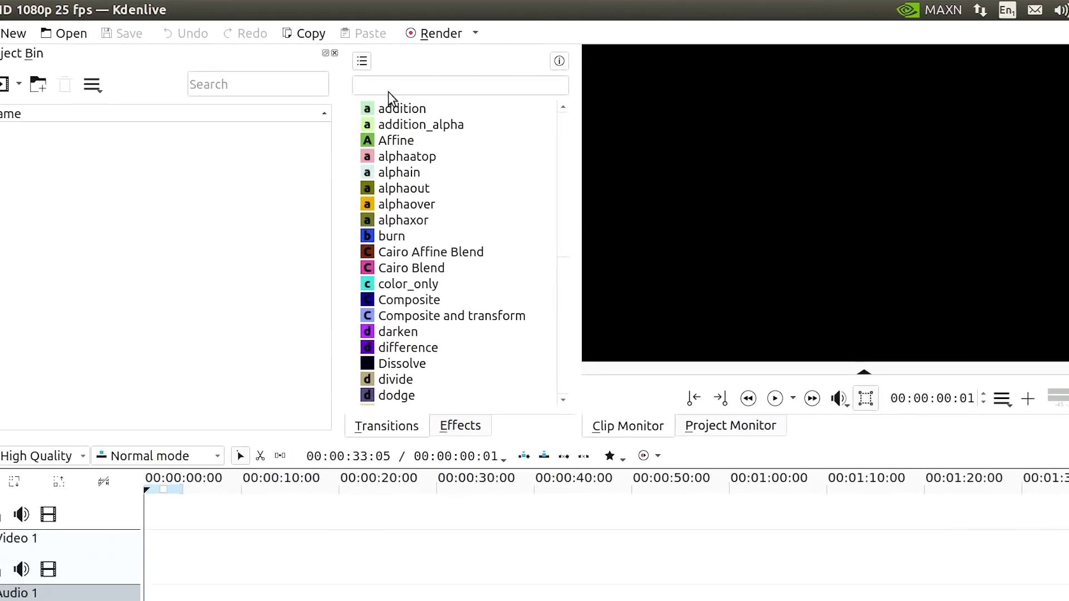
Review Kdenlive's Project Defaults, including default profile, proxy clips and custom project folder location, and leave the configuration without saving.
click(364, 14)
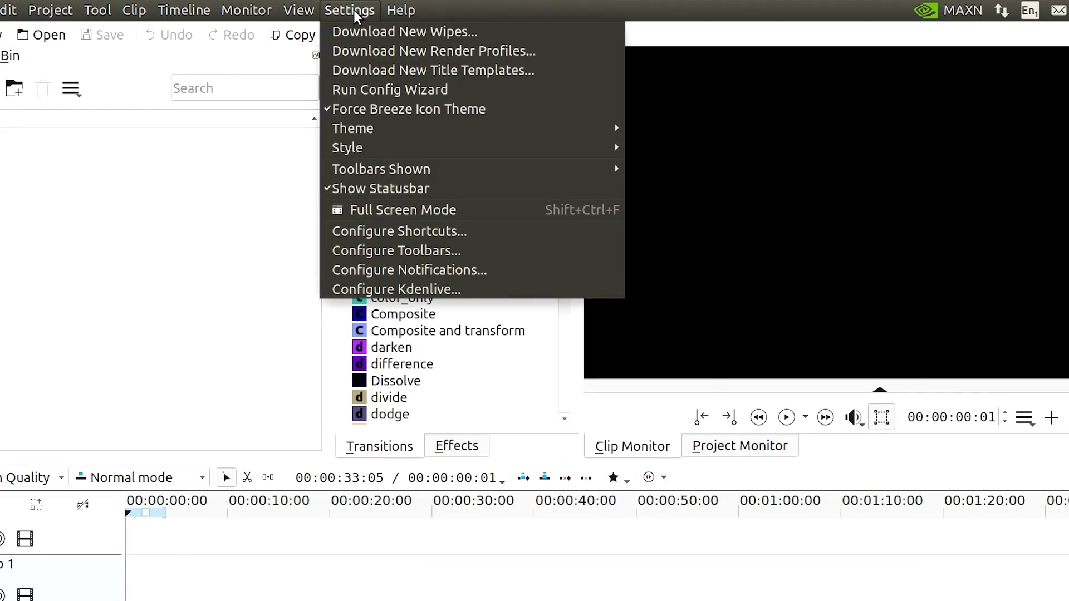
click(420, 290)
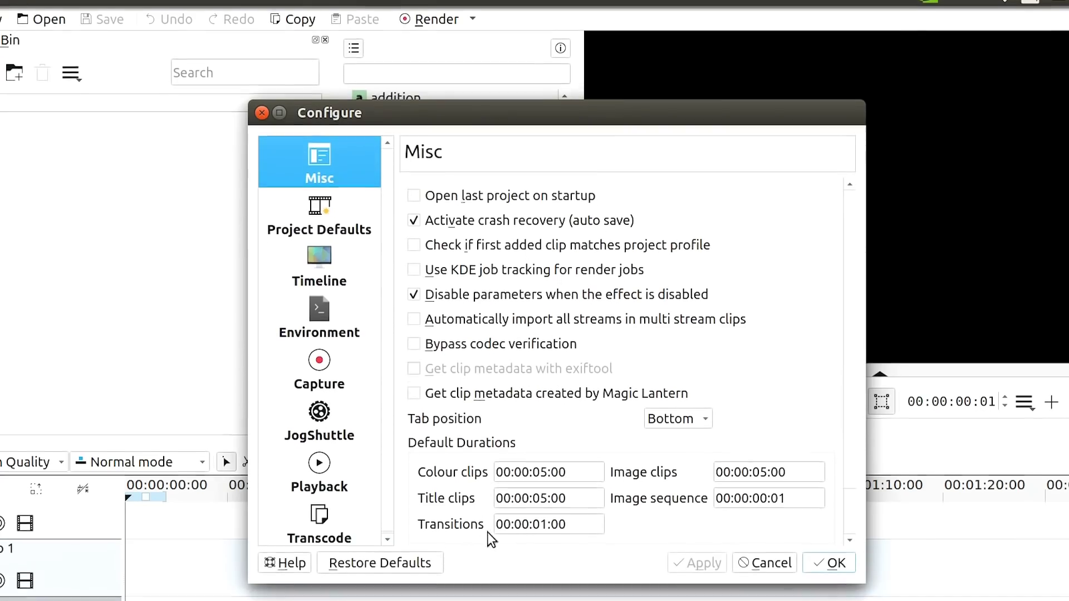
click(334, 222)
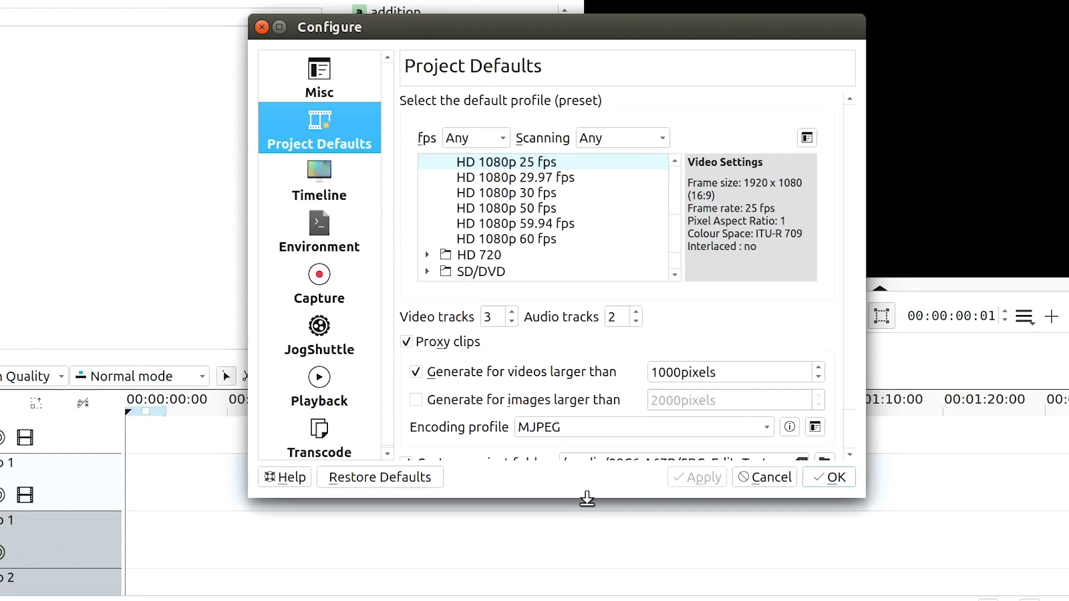
drag(587, 499, 584, 582)
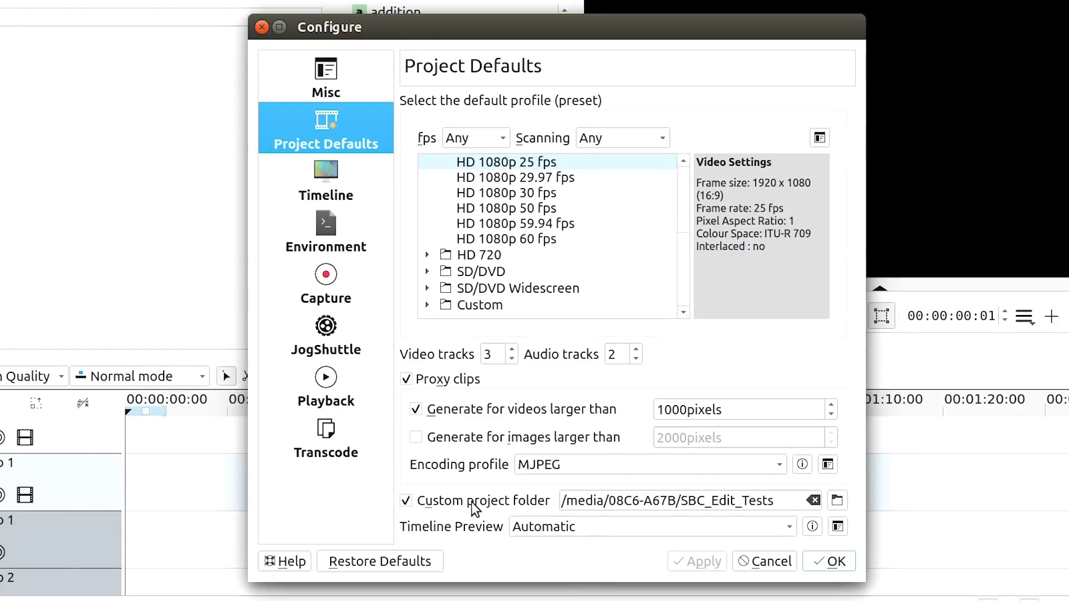
click(838, 501)
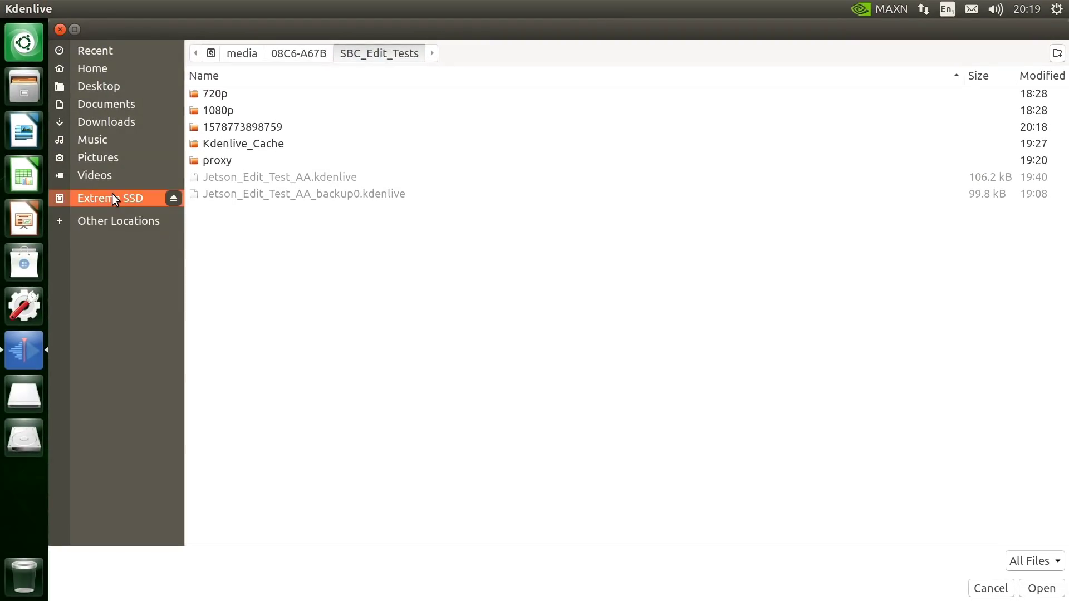
click(61, 29)
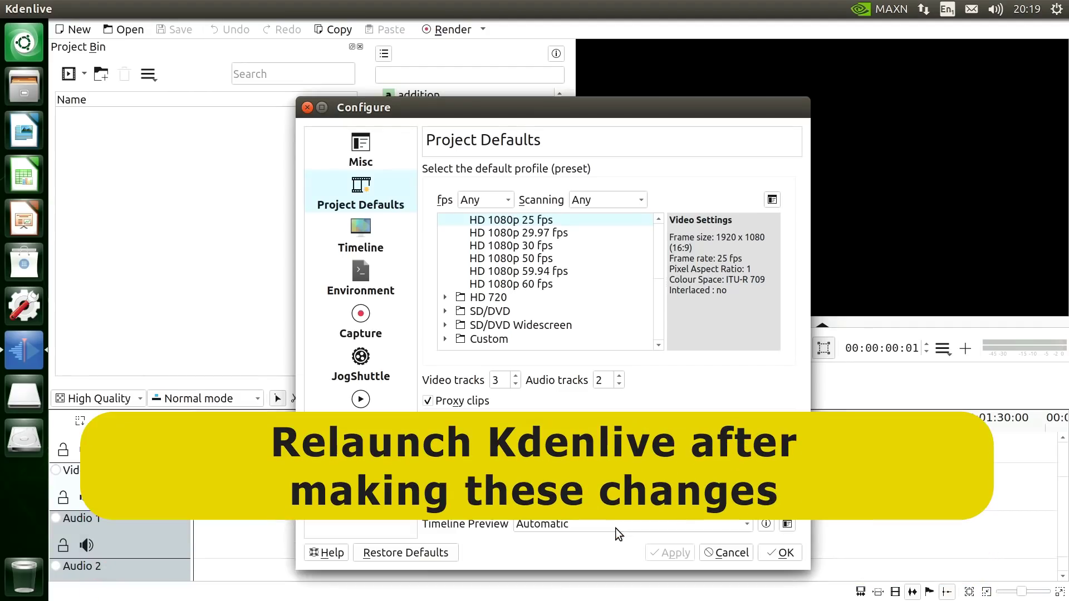
click(731, 553)
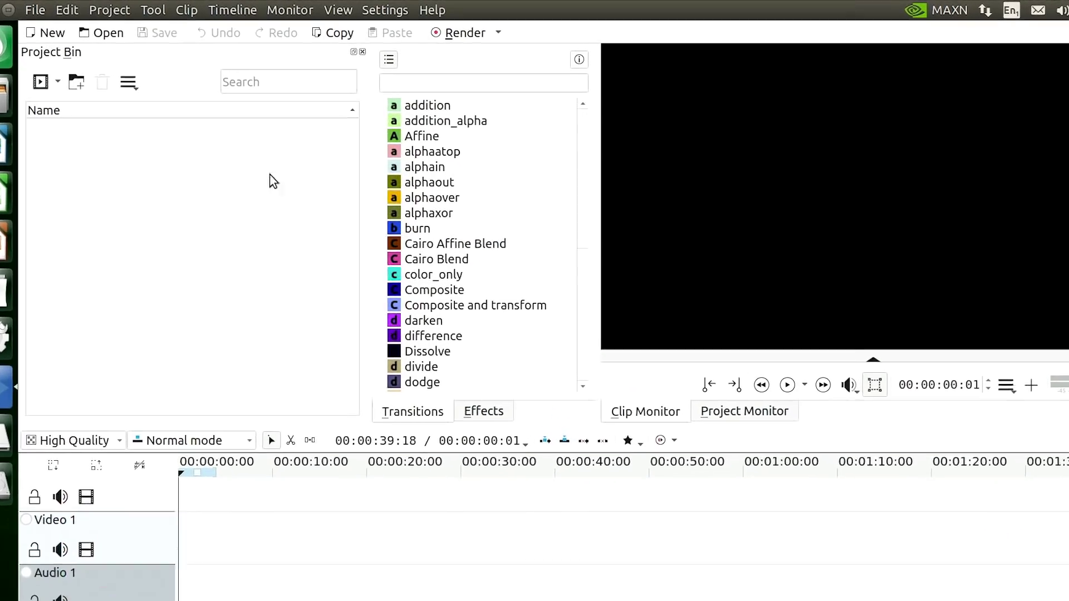
Inspect the current project's profile, proxy and cache data settings, view its cache folder, and close the Project Settings.
click(131, 9)
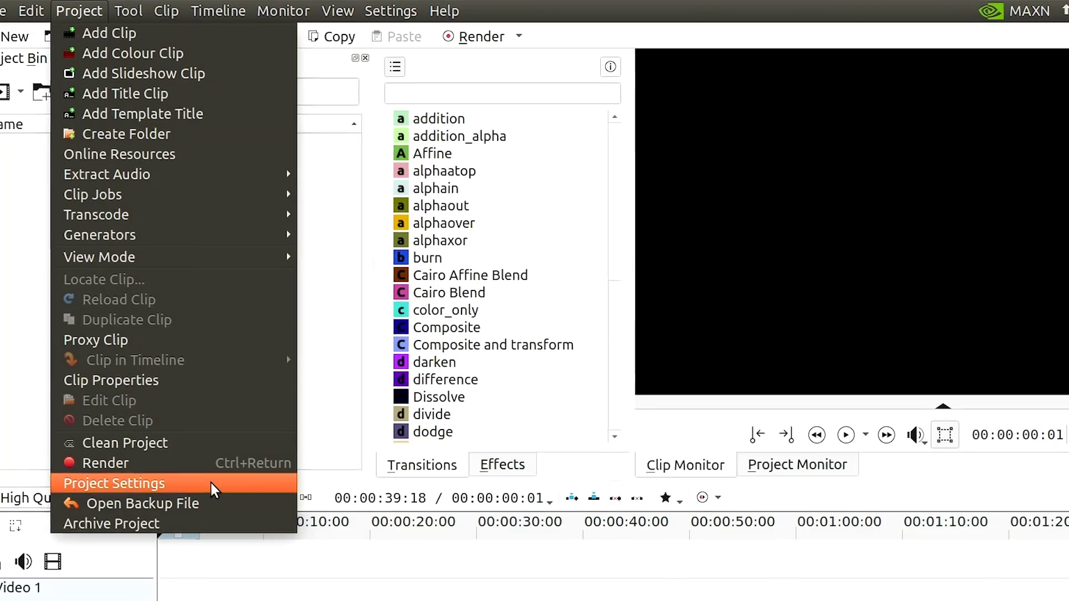
click(214, 484)
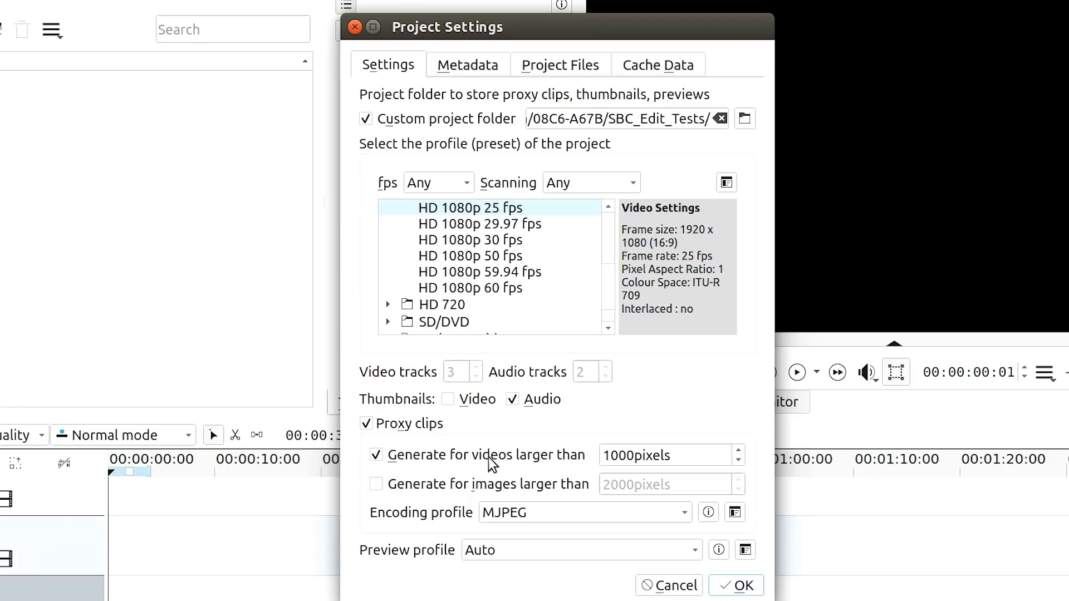
click(655, 68)
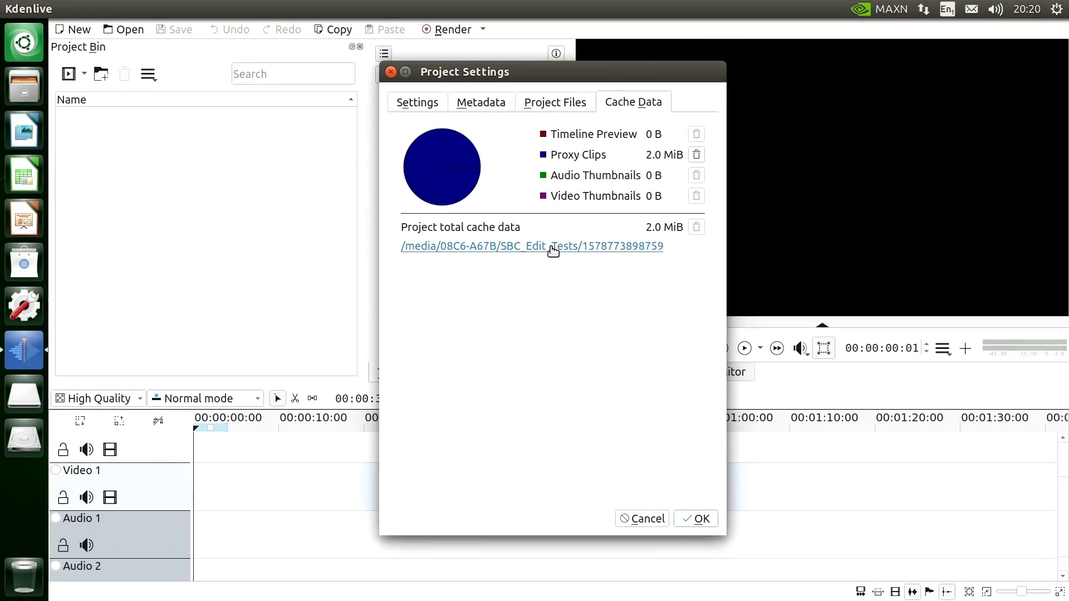
click(554, 247)
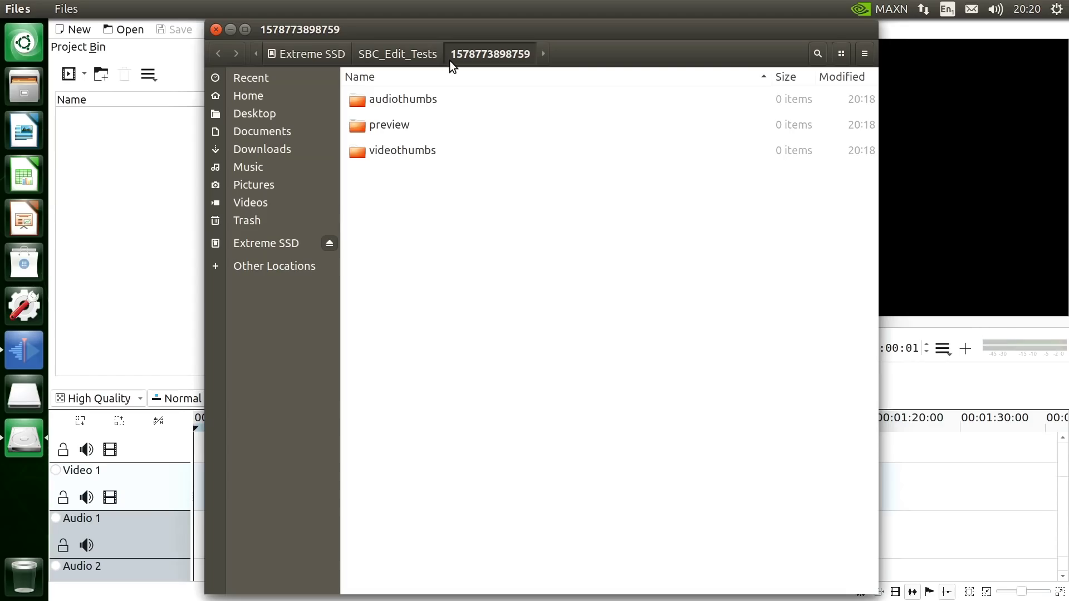
click(216, 29)
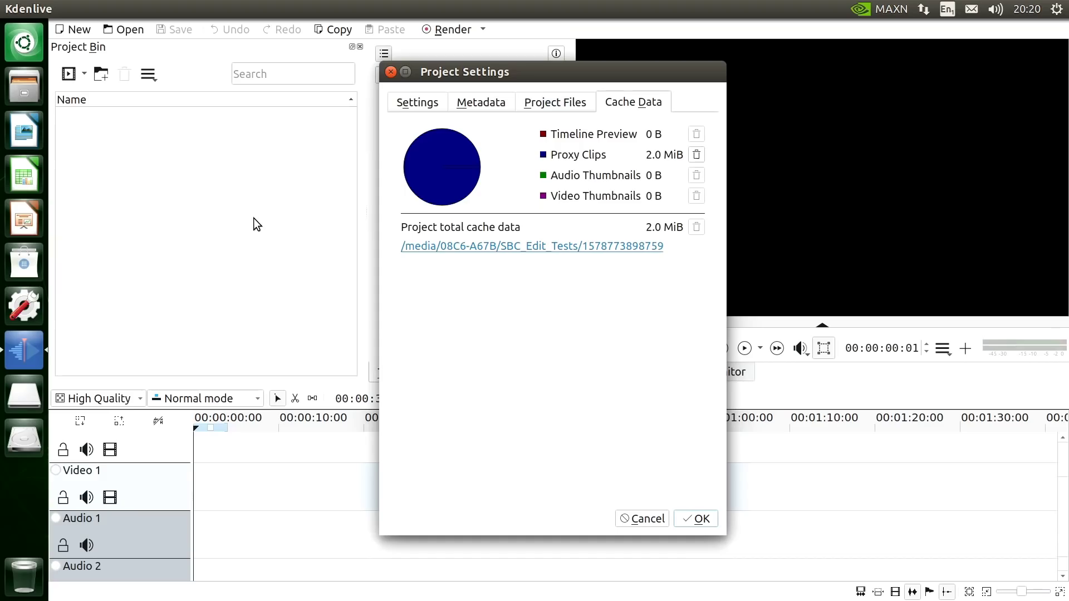
click(391, 72)
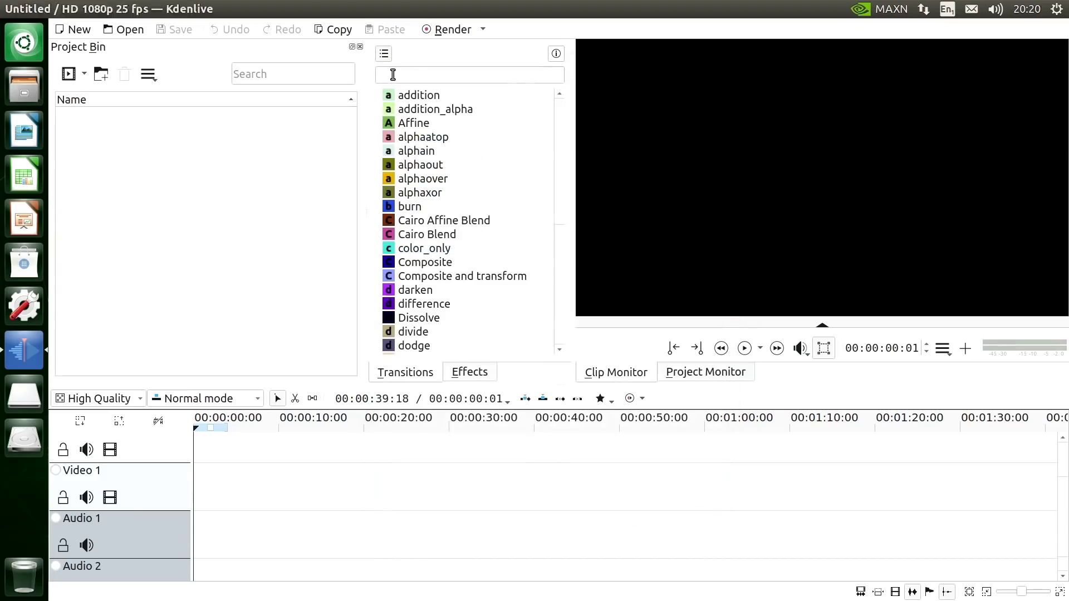
Import Lots_of_Ducks_1080p.mp4 and Stag_Deer_1080p.mp4 from the 1080p project folder into the Project Bin.
click(70, 76)
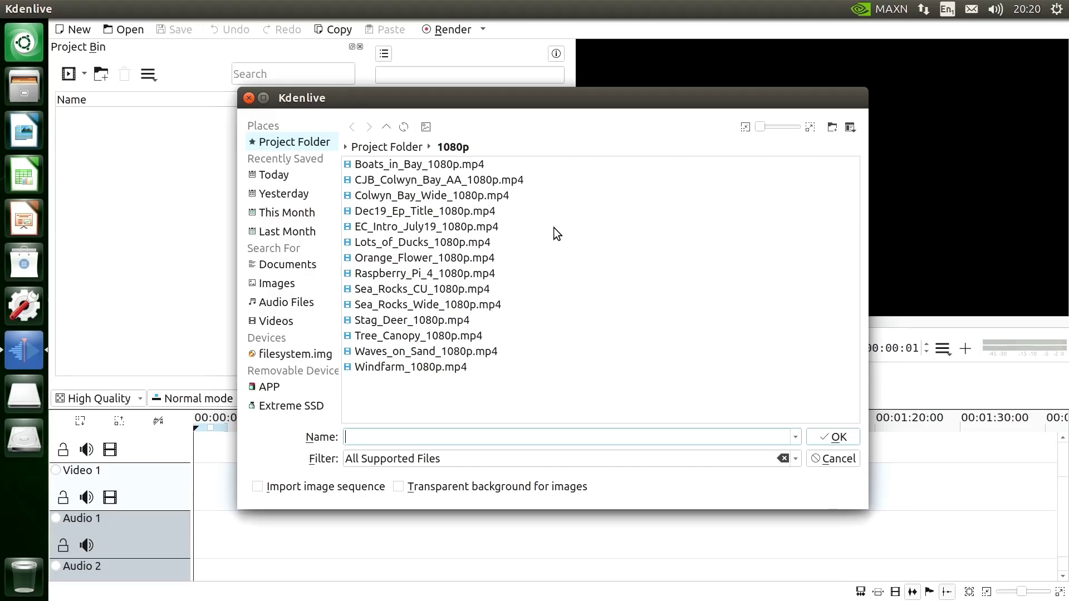
click(438, 244)
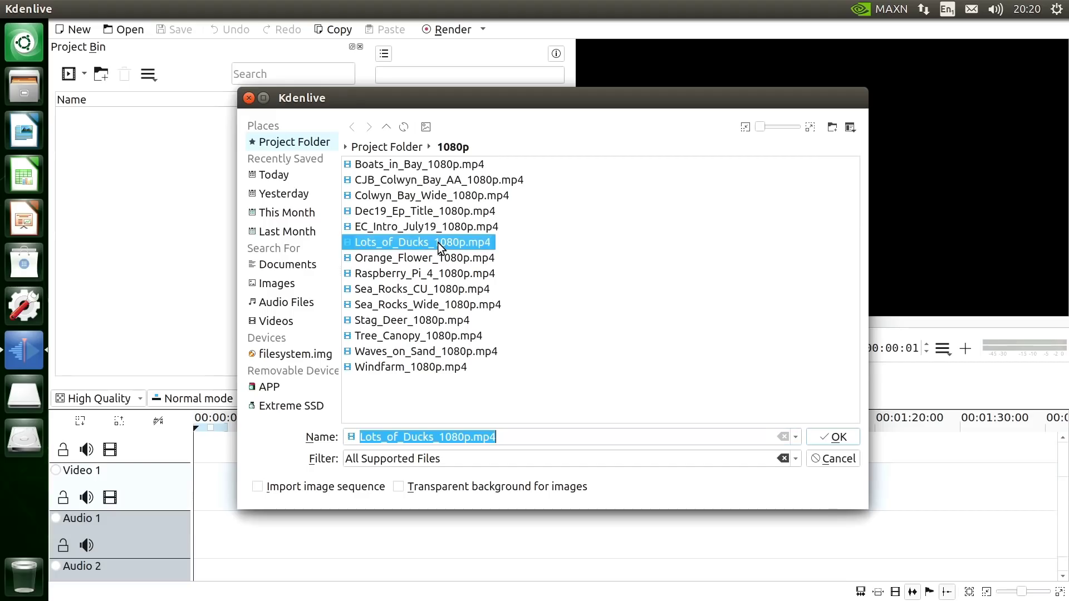
ctrl+click(411, 322)
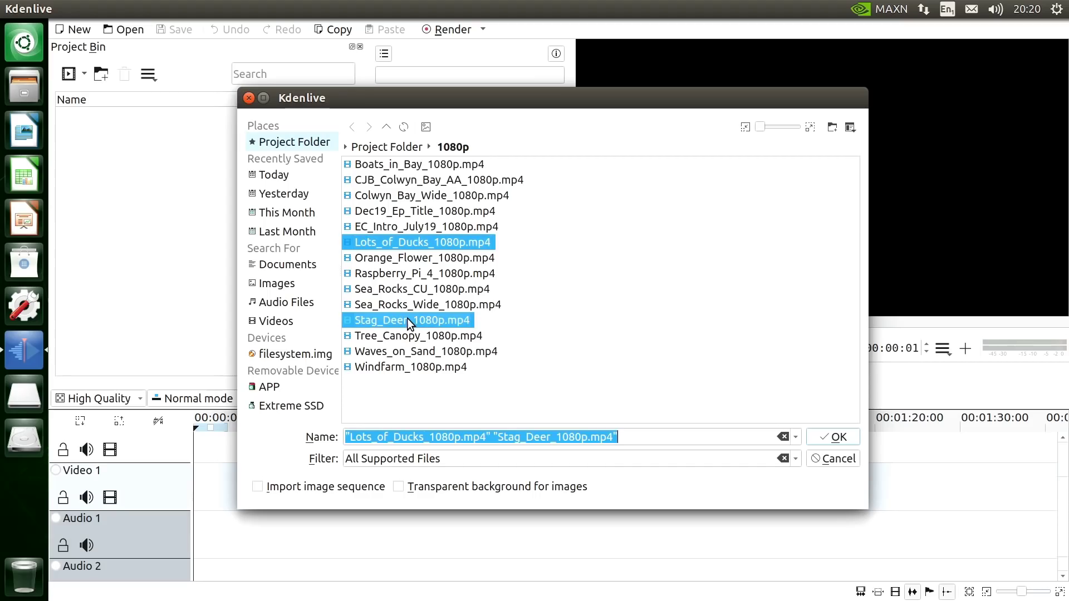
click(834, 438)
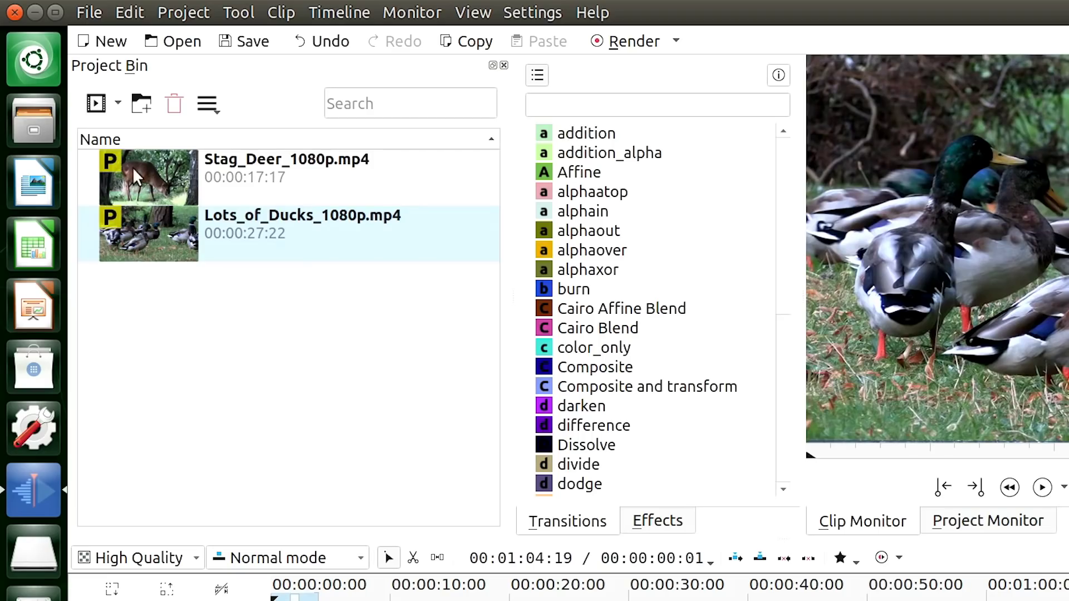
Save the project as Test in the SBC_Edit_Tests folder.
click(87, 11)
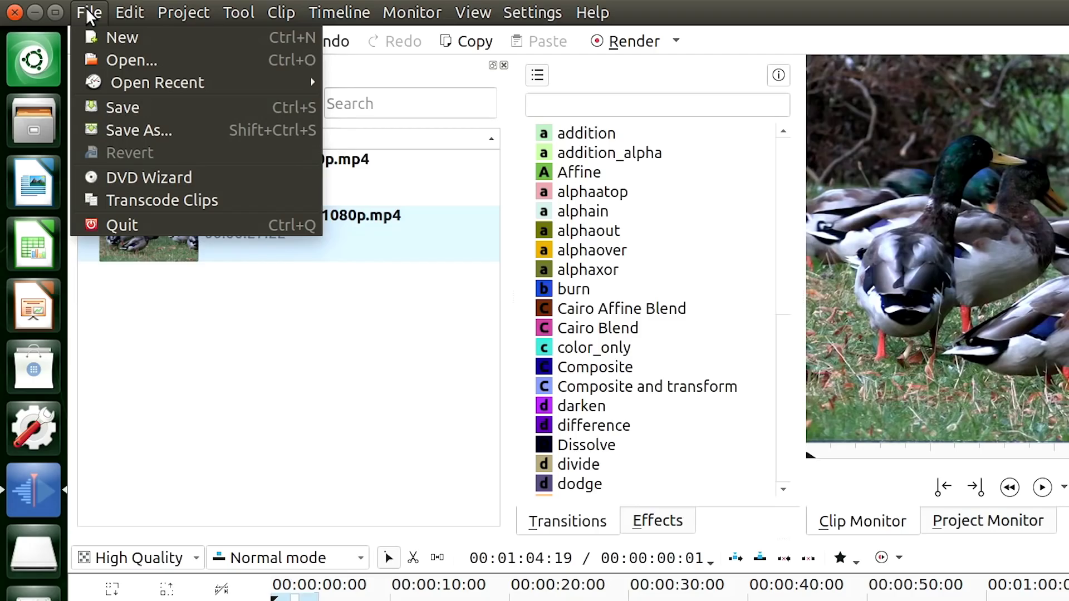
click(161, 107)
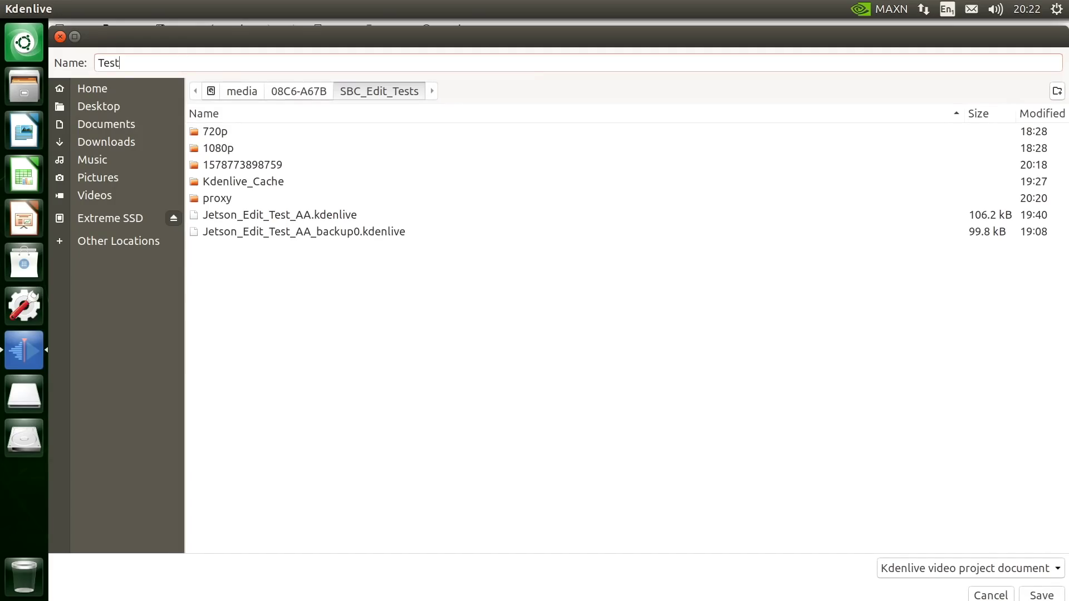
click(1046, 596)
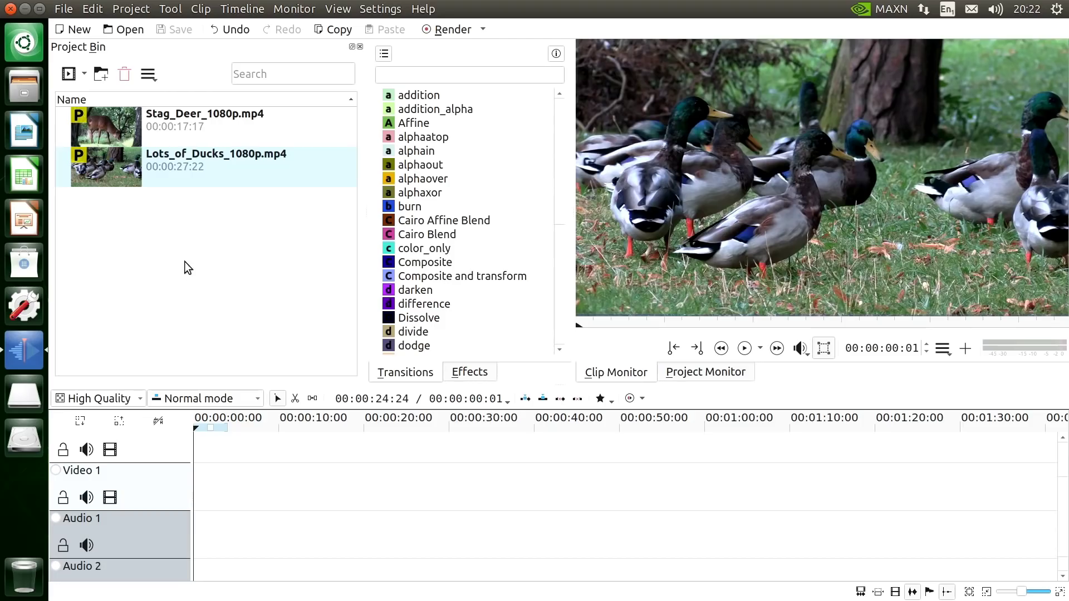
Place the ducks clip at the start of Video 2 and the stag clip on Video 1 at about 21 seconds, overlapping it, with track heights reduced.
drag(127, 166, 205, 469)
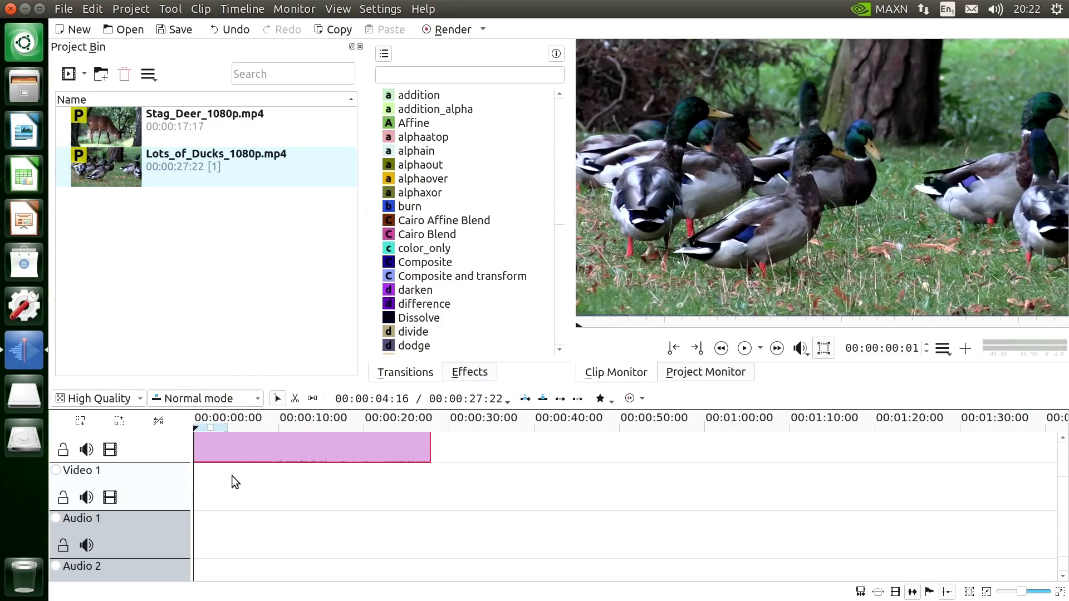
click(81, 420)
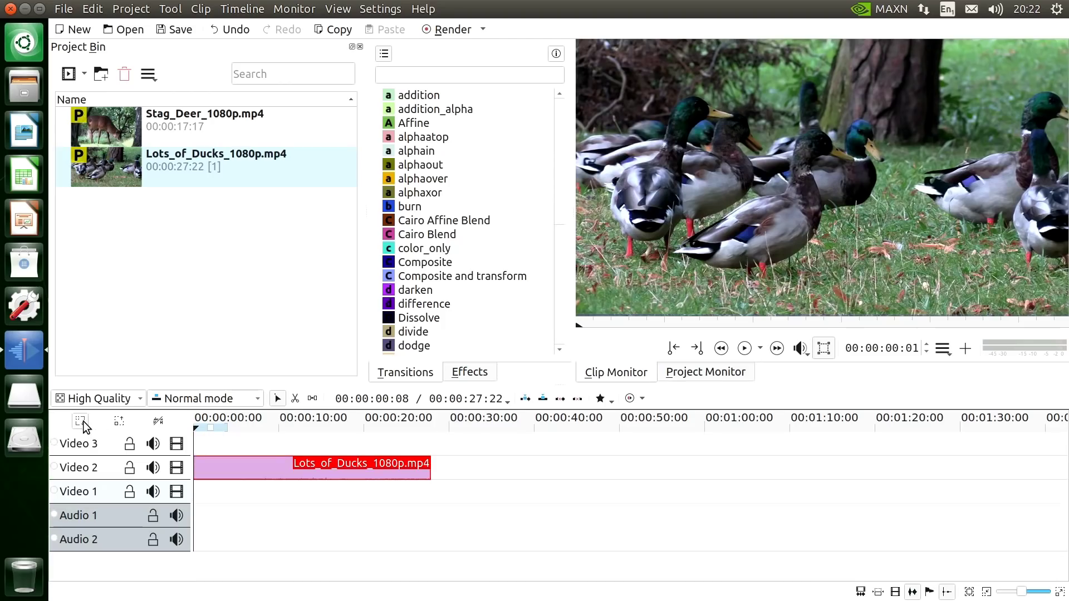
drag(175, 124, 374, 490)
Add a Dissolve transition across the overlap between the ducks clip and the stag clip.
click(416, 320)
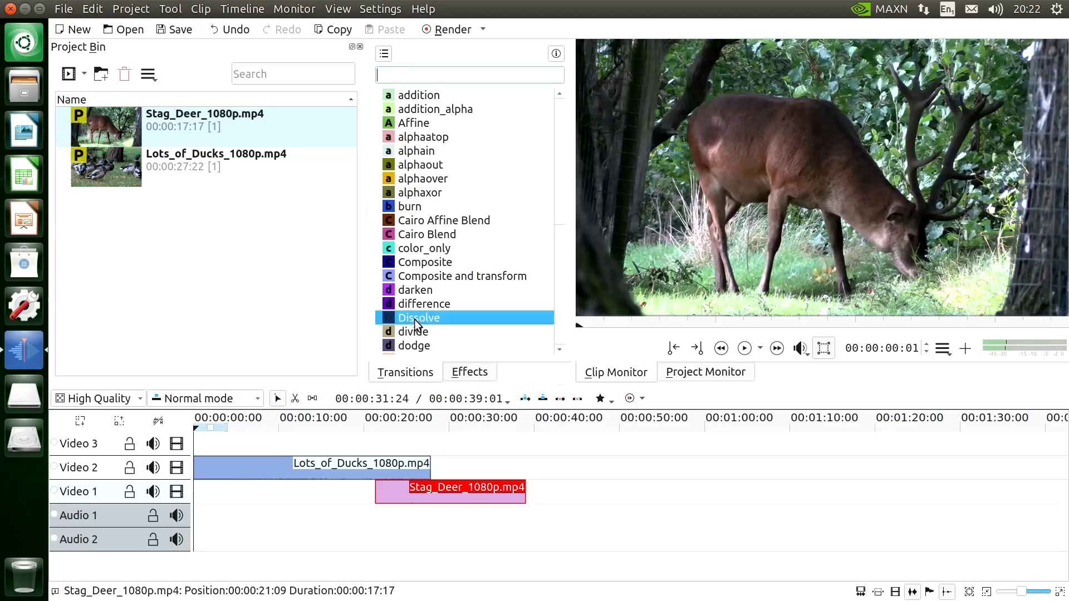
mouse_move(428, 323)
mouse_down()
mouse_move(406, 485)
mouse_move(377, 505)
mouse_up()
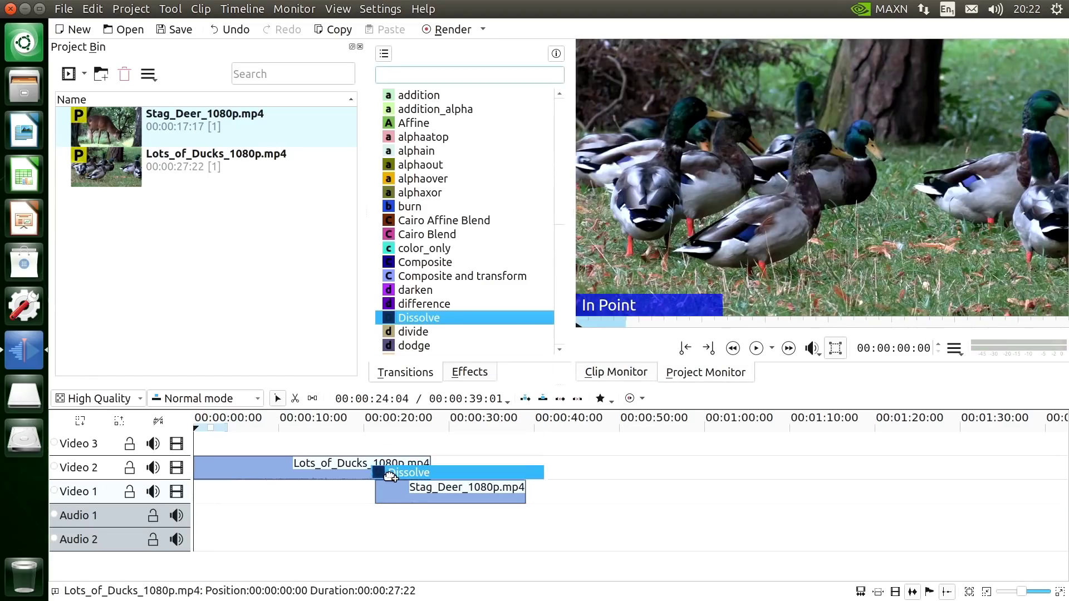
drag(389, 476, 389, 476)
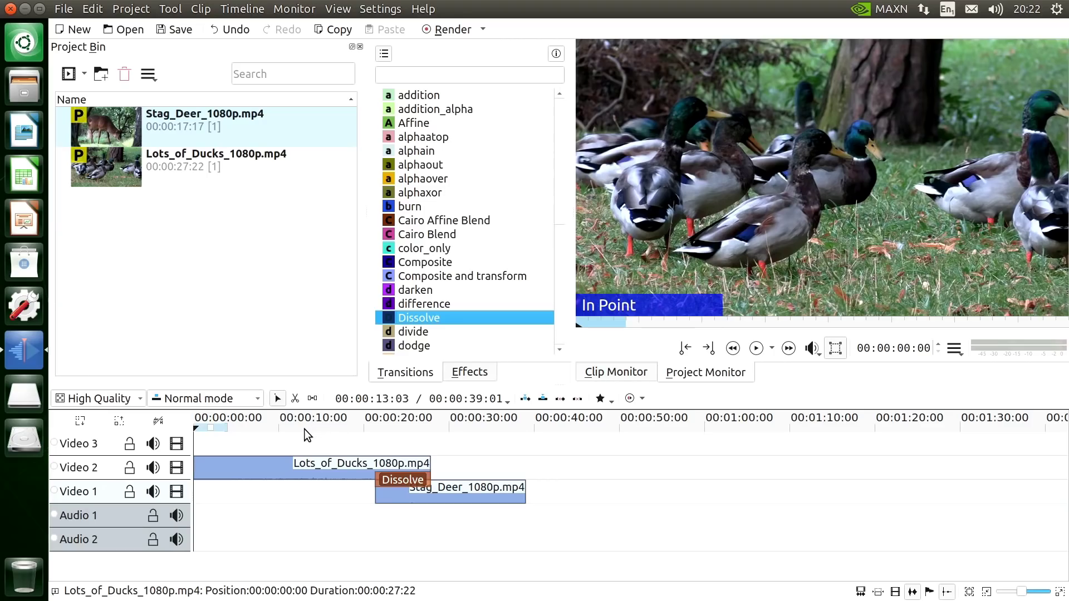
Play the timeline through the dissolve between the two clips.
key(space)
click(220, 439)
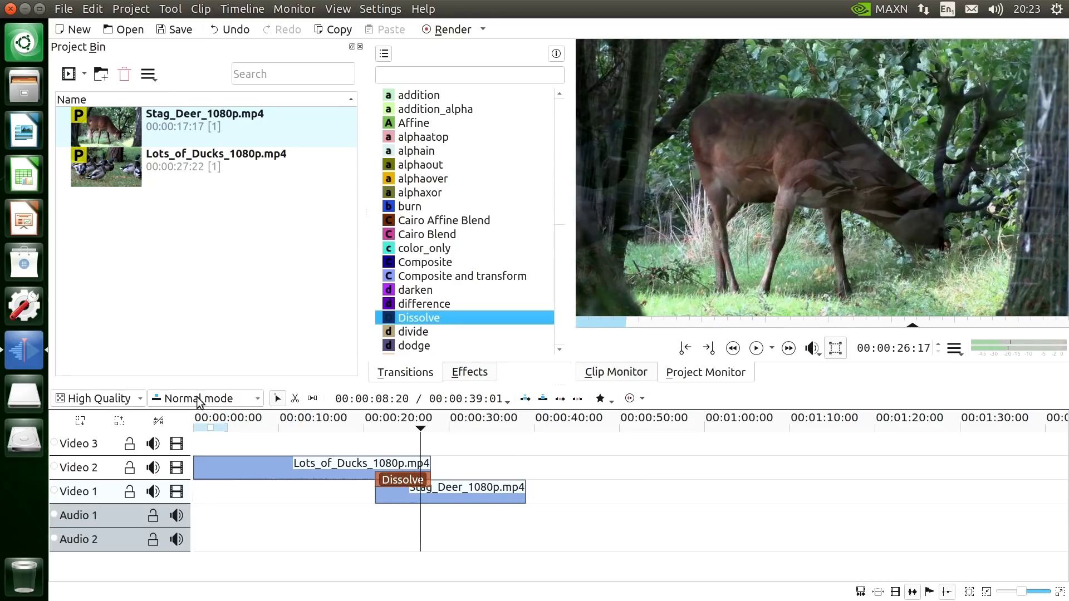
Set the track compositing quality to Preview, and play and scrub the timeline through the dissolve between the ducks and stag clips.
click(126, 405)
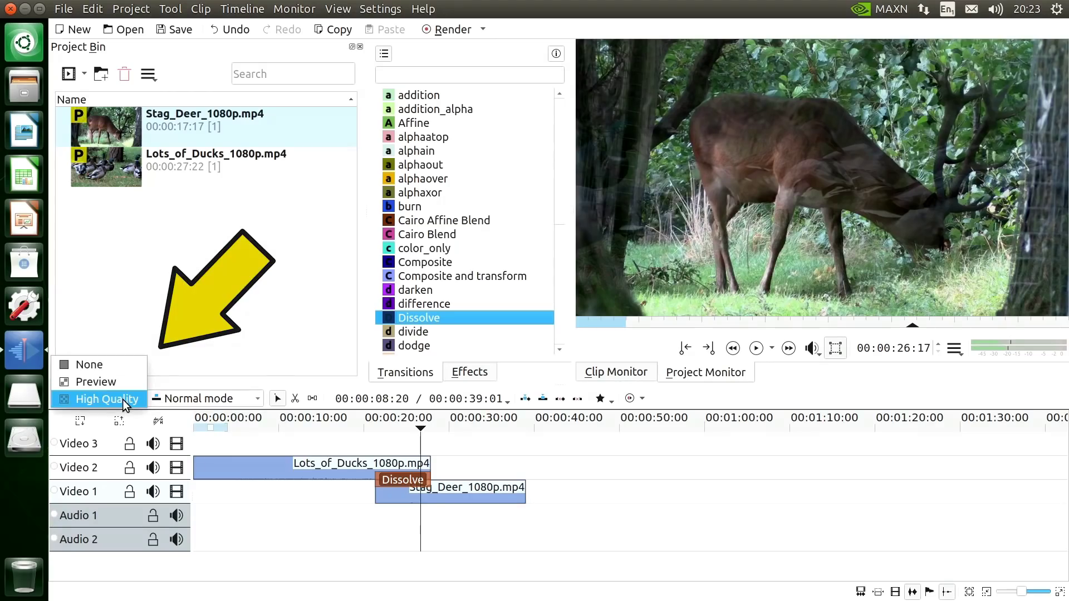
click(118, 382)
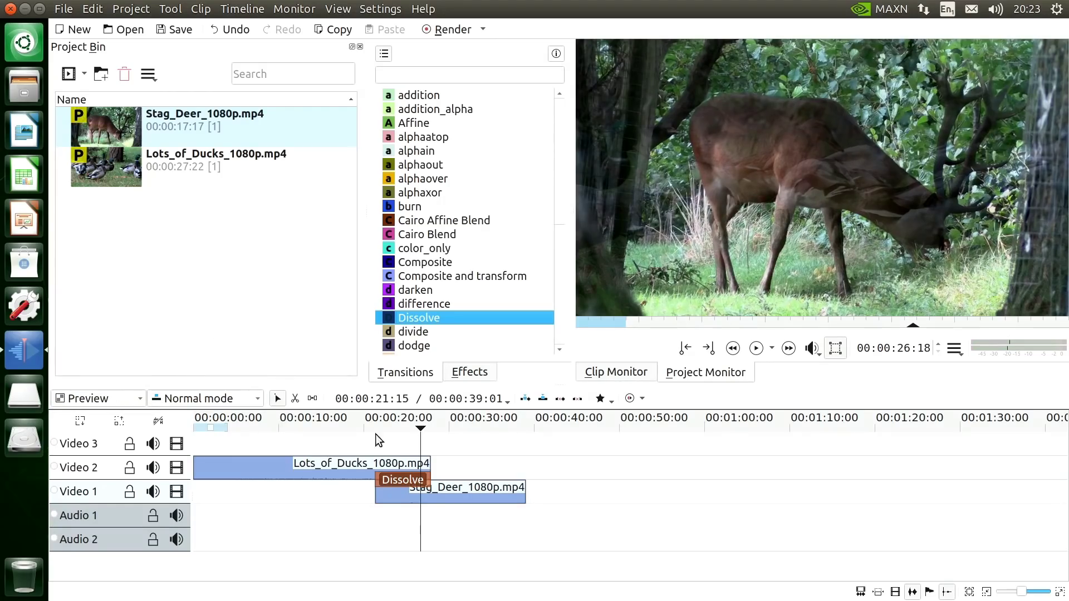
click(356, 429)
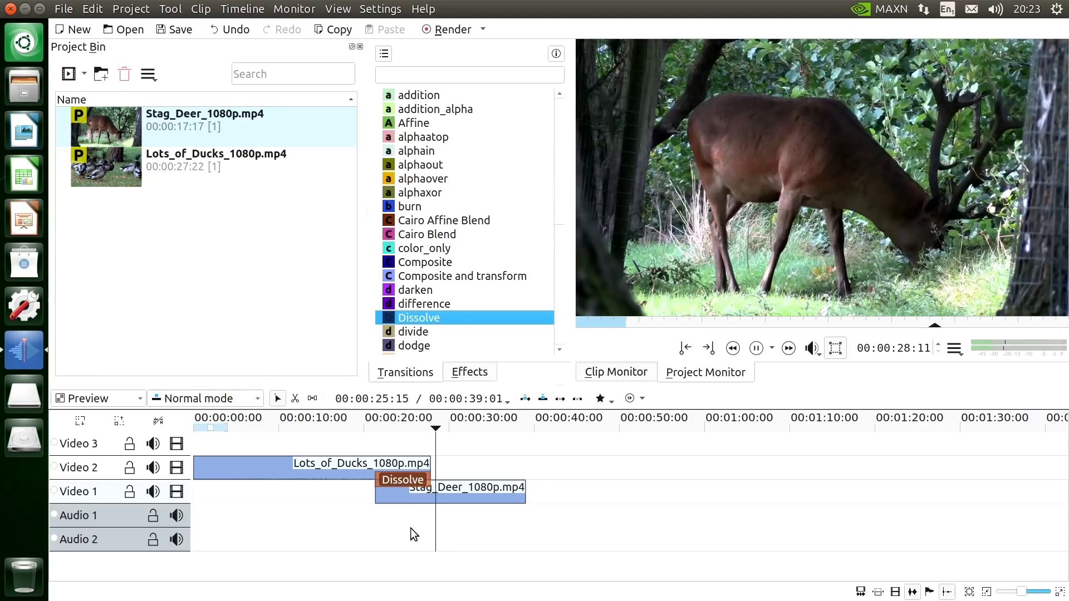
click(411, 429)
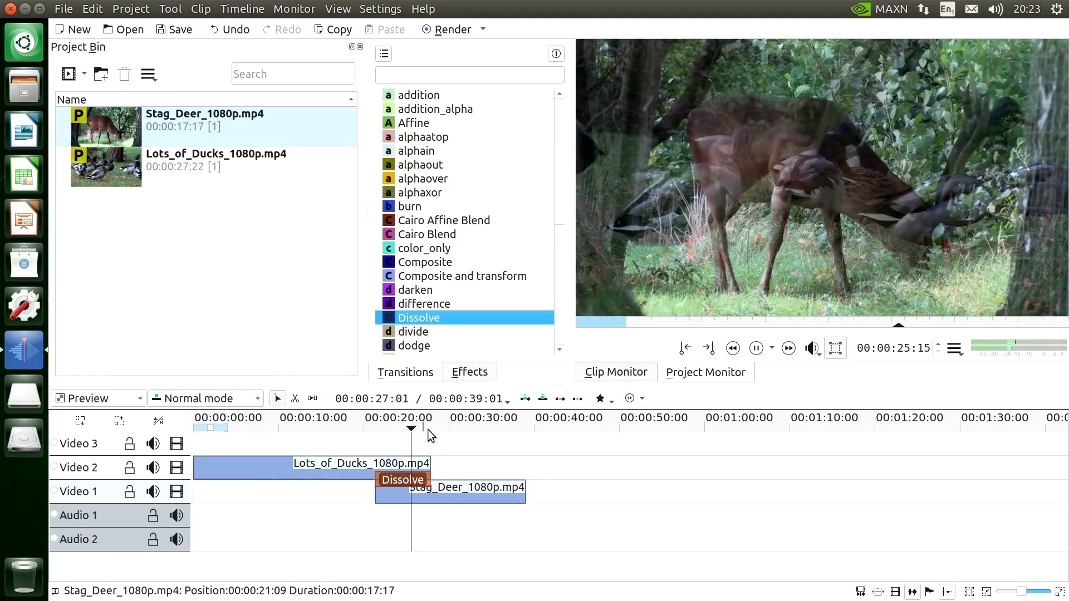
click(475, 442)
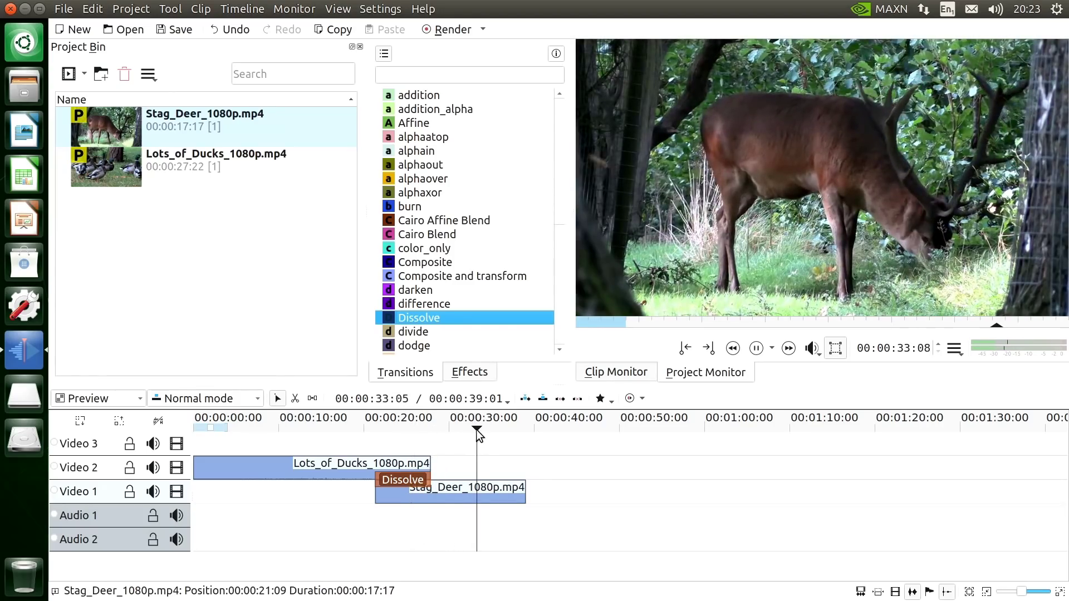
drag(482, 429, 328, 448)
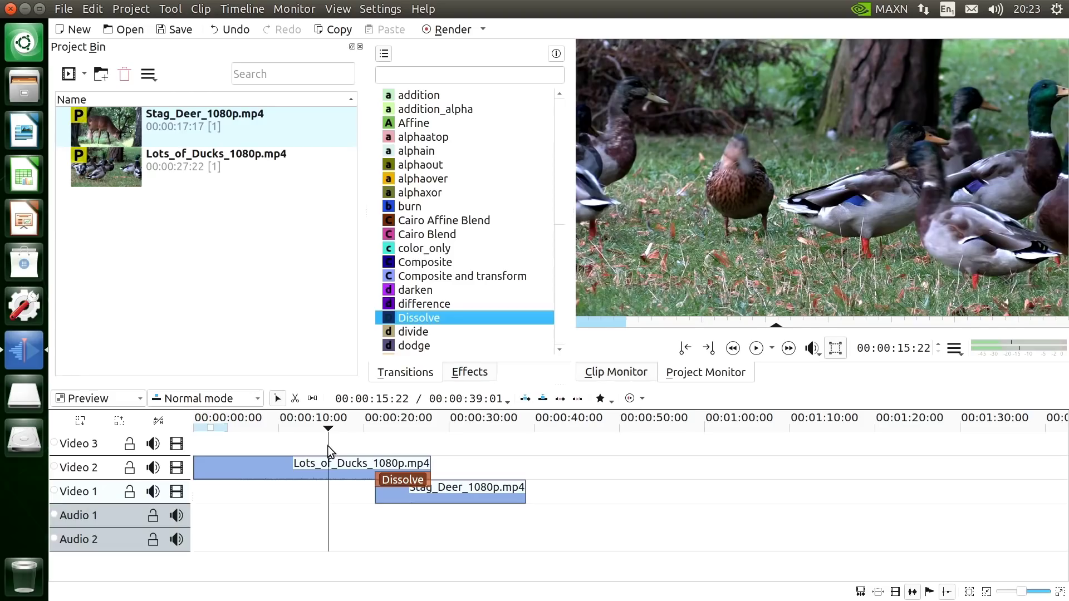
Save the current project and open the recent project Jetson_Edit_Test_AA.kdenlive.
click(63, 9)
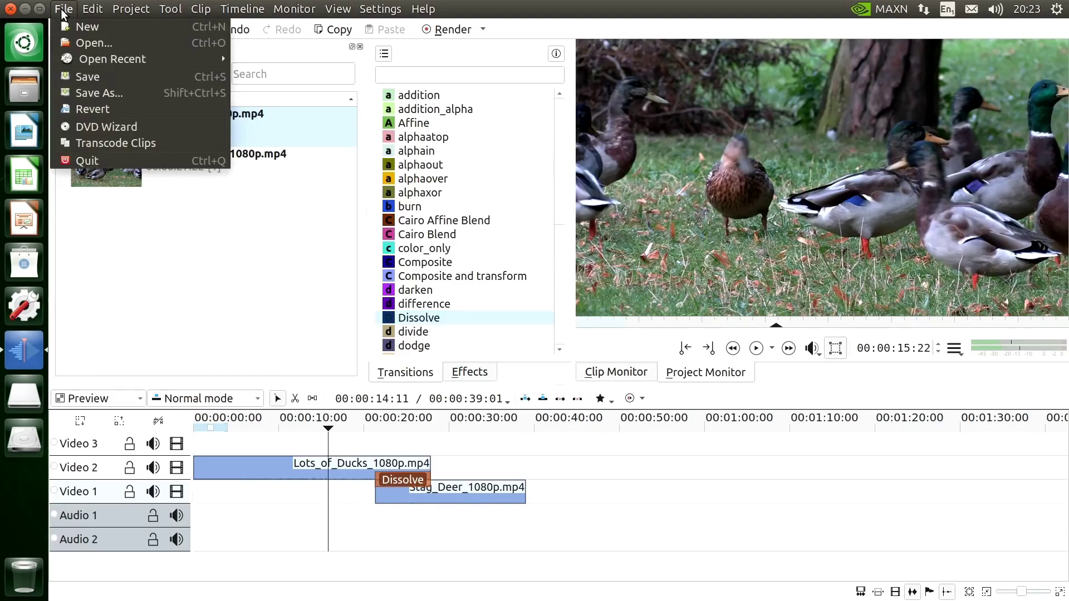
click(68, 75)
click(64, 16)
mouse_move(98, 55)
click(273, 75)
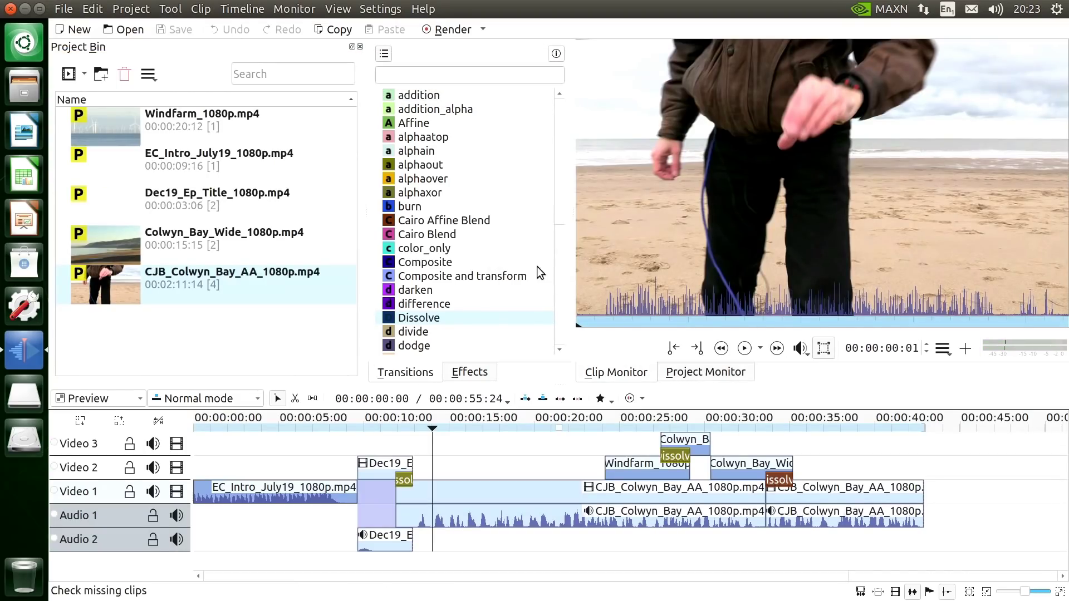
Scrub the CJB_Colwyn_Bay_AA clip in the Clip Monitor, and play the project timeline from about 7 seconds to its end.
drag(724, 321, 857, 337)
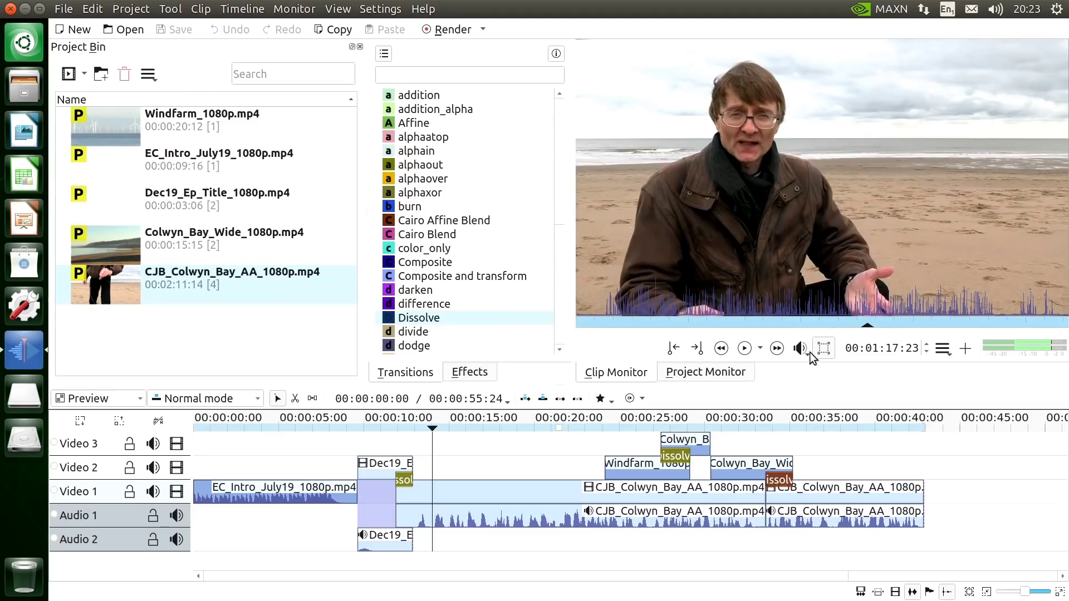
click(707, 373)
drag(340, 426, 317, 426)
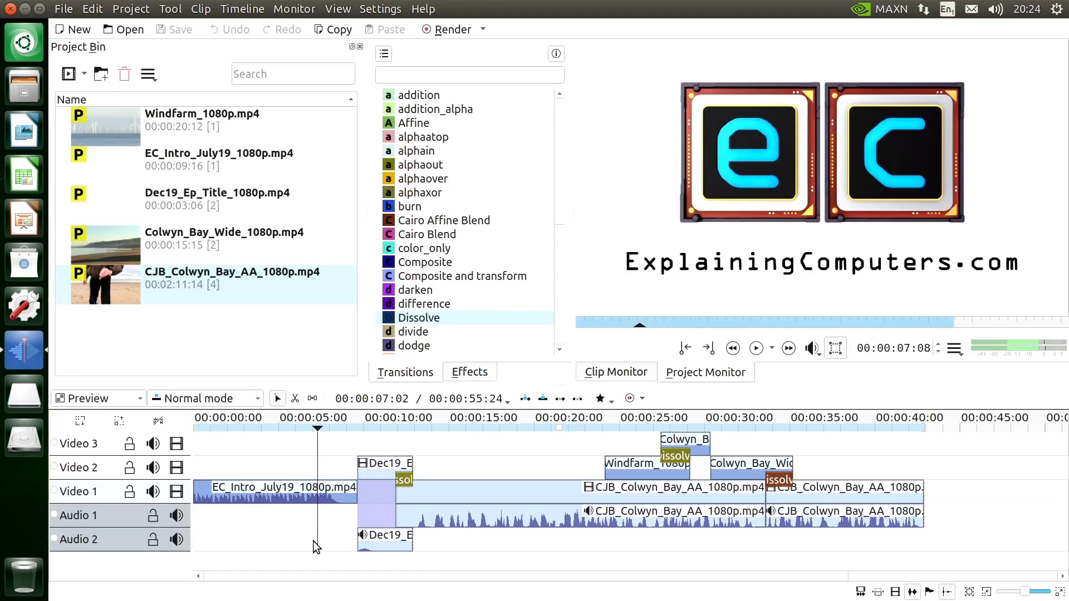
key(space)
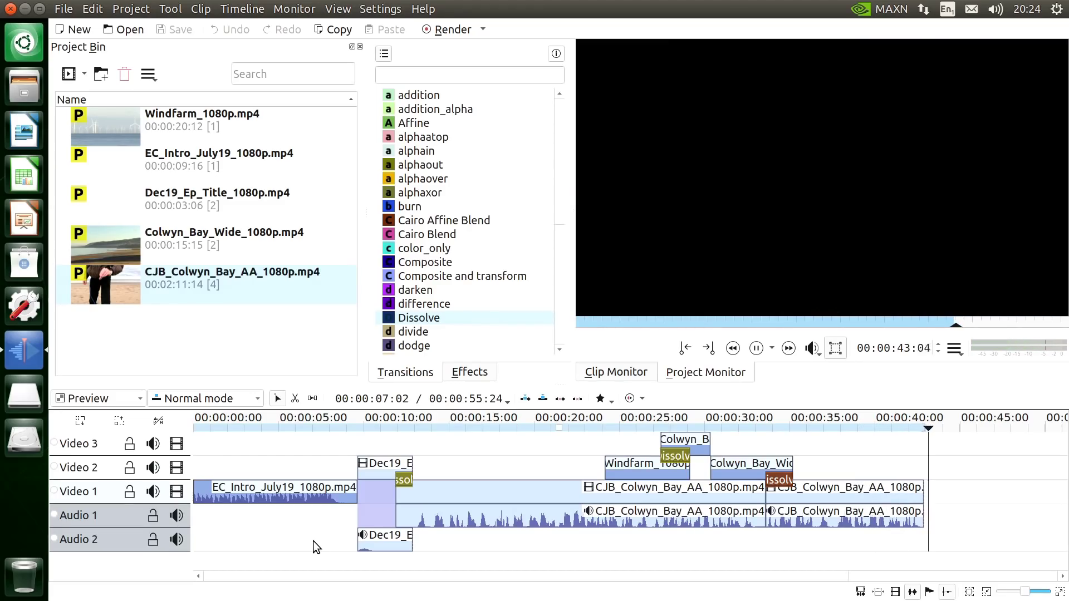
key(space)
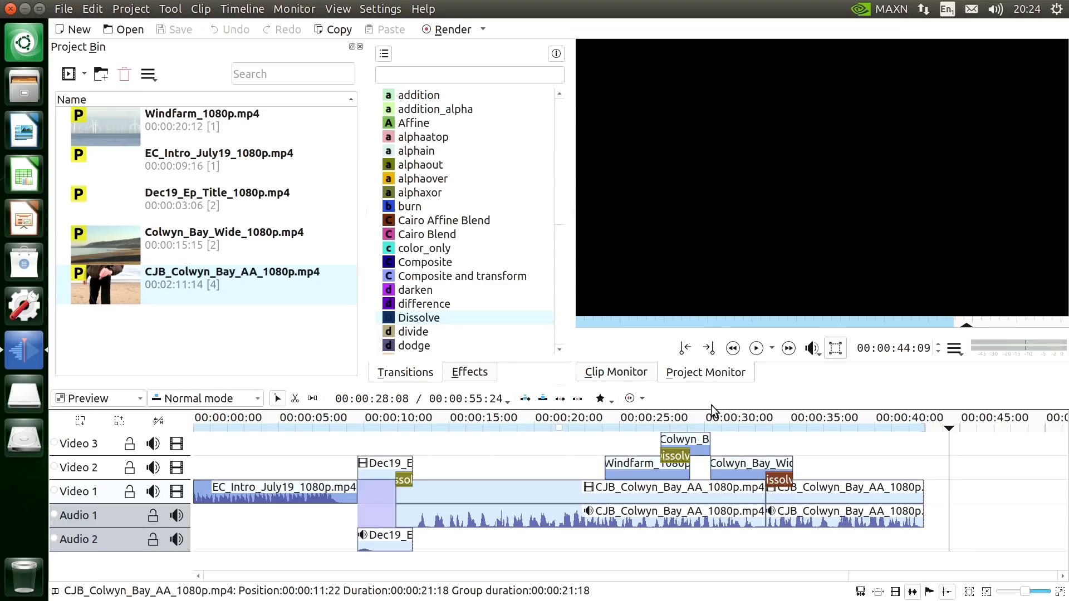
drag(762, 420, 265, 491)
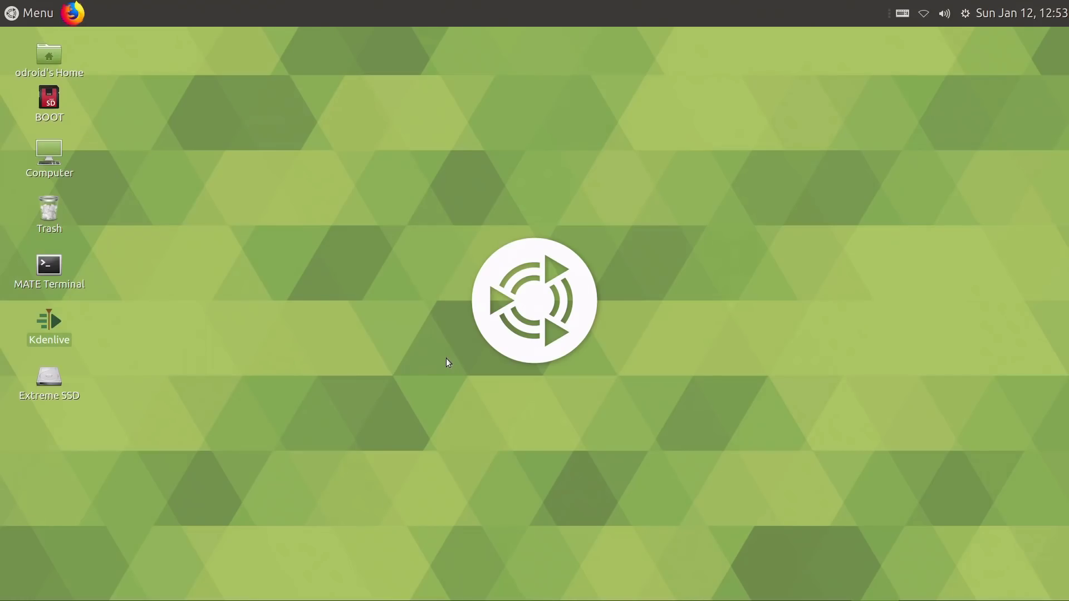
Launch Kdenlive on the Odroid desktop and open the recent project Jetson_Edit_Test_AA.kdenlive from the Extreme SSD.
click(44, 397)
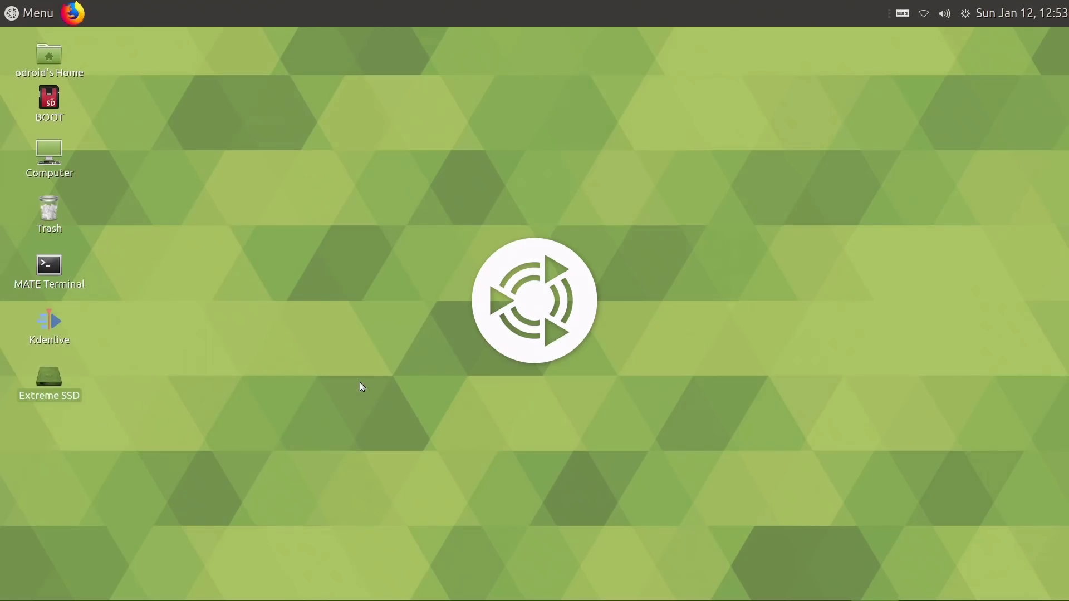
click(59, 329)
double_click(58, 329)
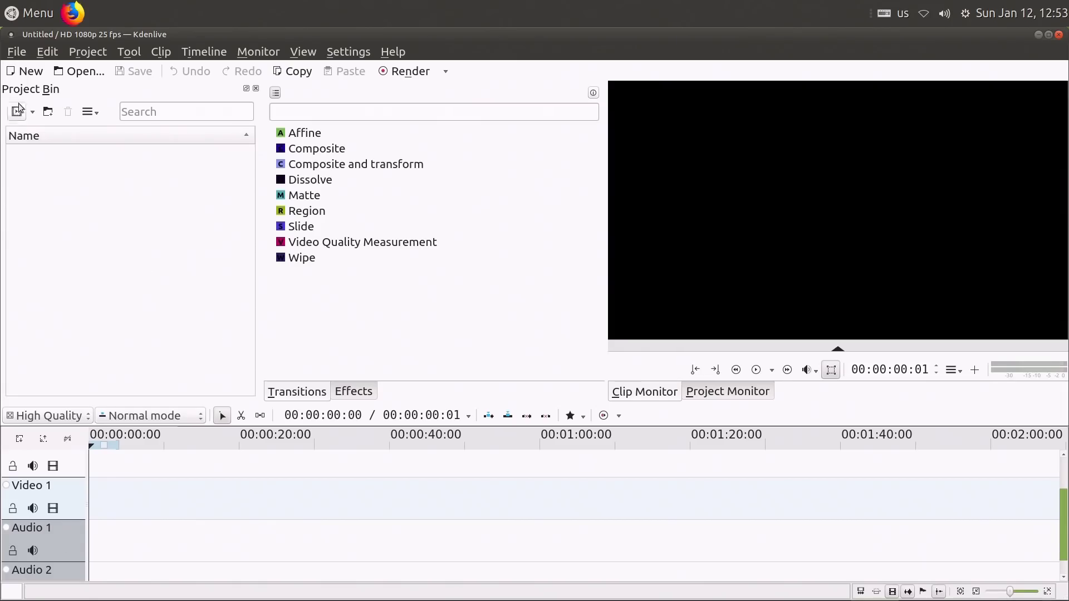
click(16, 51)
mouse_move(88, 106)
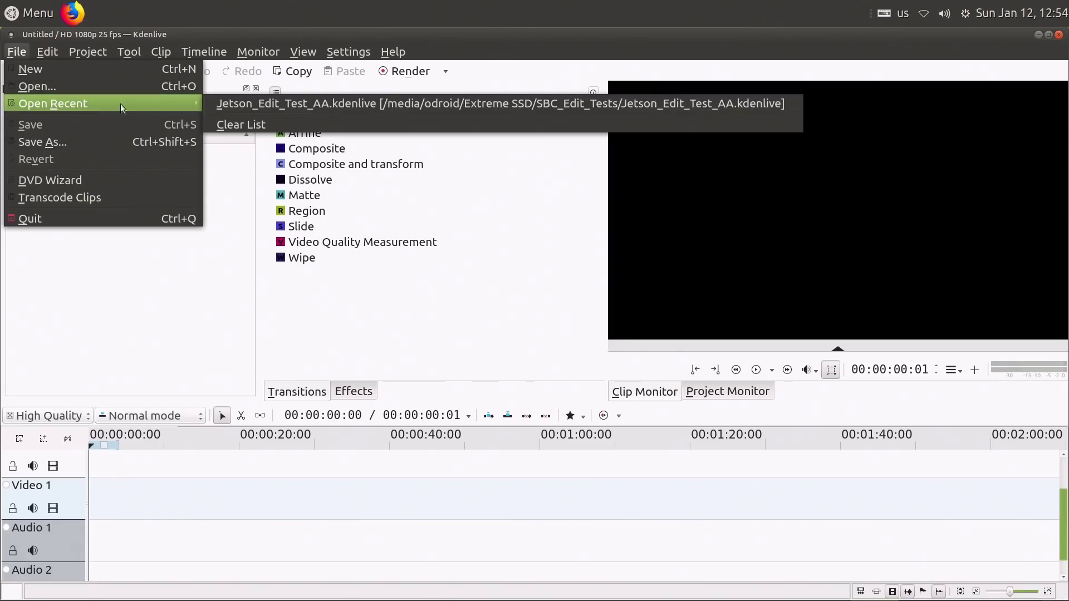
click(252, 106)
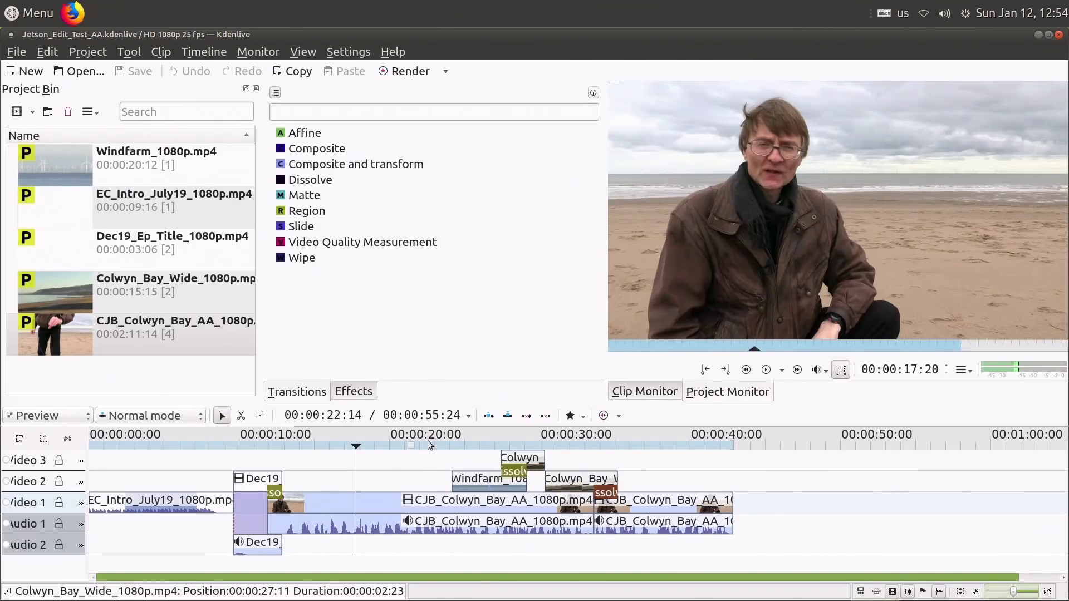
Play the Odroid timeline from about 22 seconds through the windfarm and bay dissolves, and scrub back towards the opening clips.
click(429, 439)
key(space)
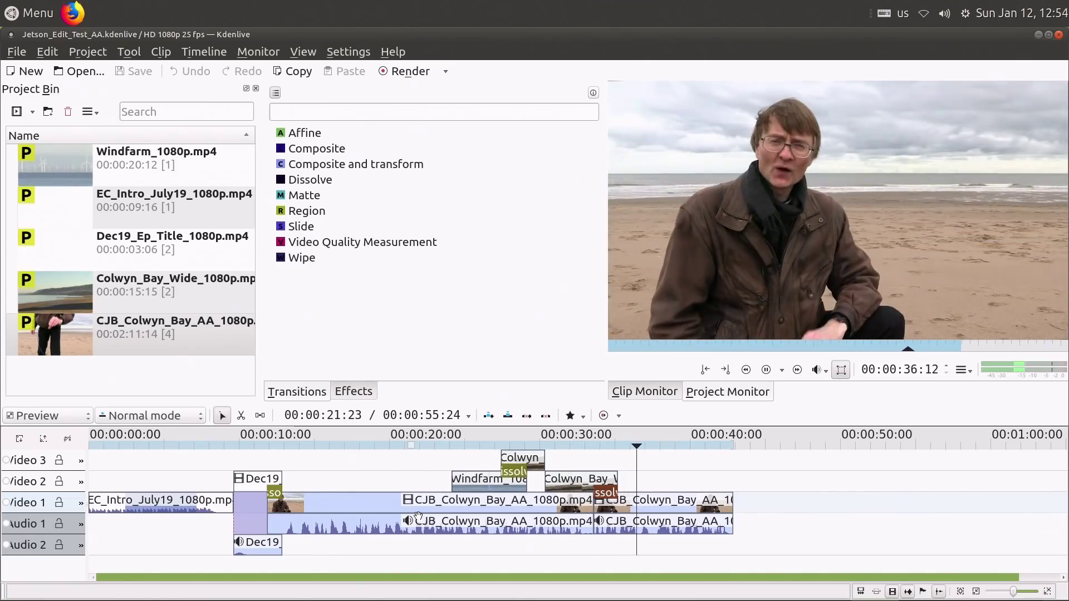
key(space)
key(space)
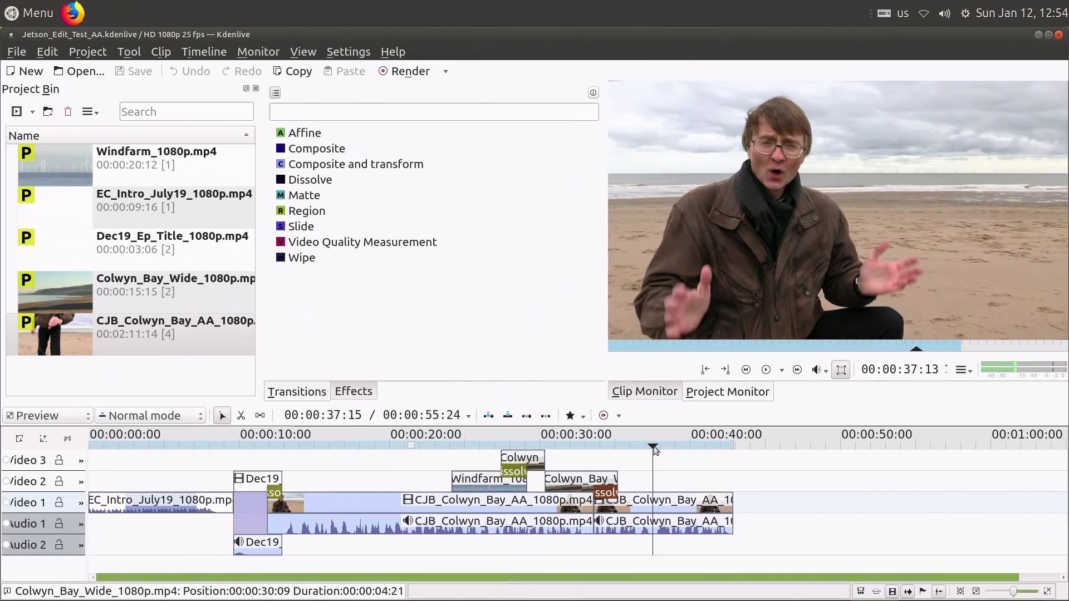
click(649, 458)
drag(627, 465, 163, 501)
key(space)
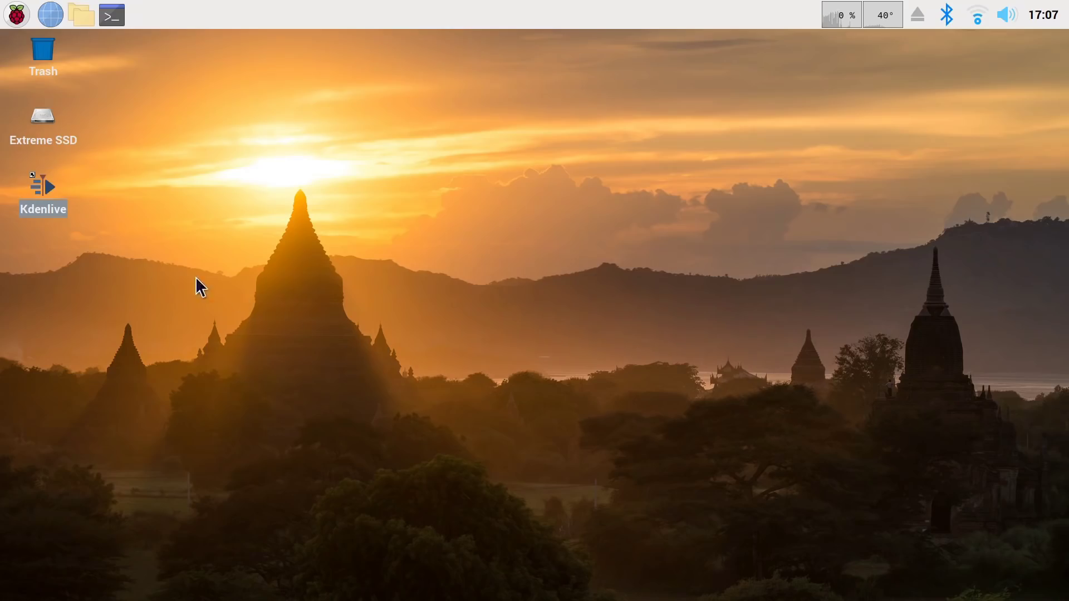
Launch Kdenlive on the Raspberry Pi desktop and open the recent project Jetson_Edit_Test_AA.kdenlive from the Extreme SSD.
double_click(39, 192)
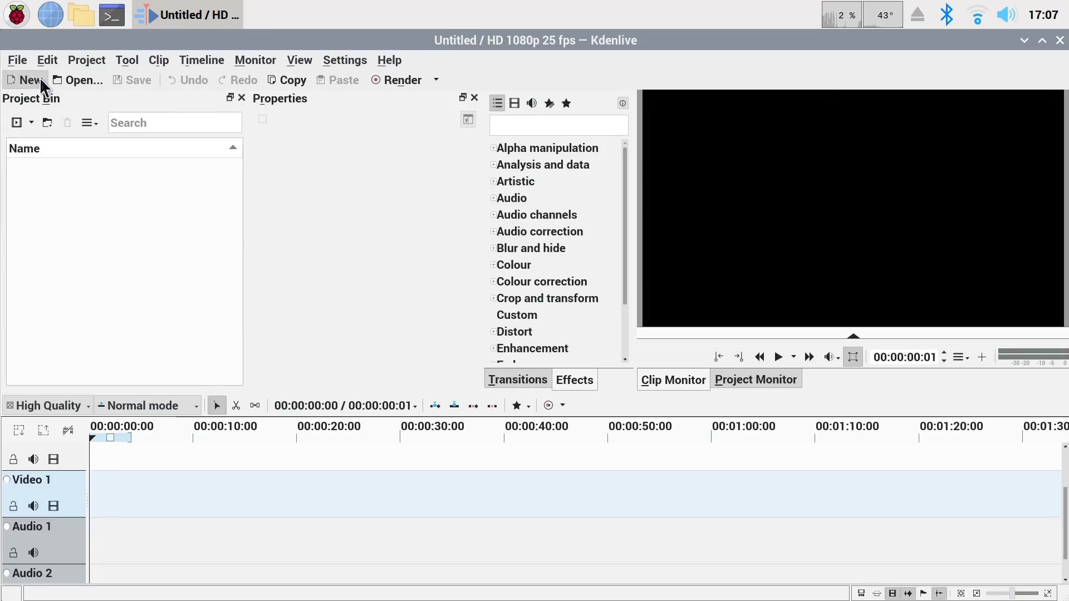
click(18, 60)
mouse_move(58, 119)
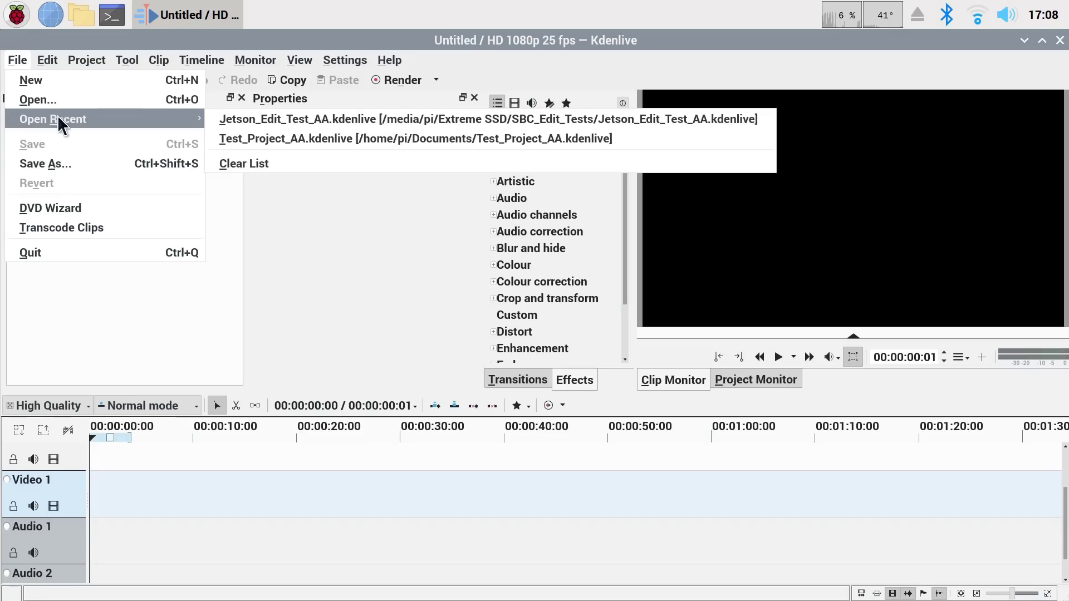
click(283, 118)
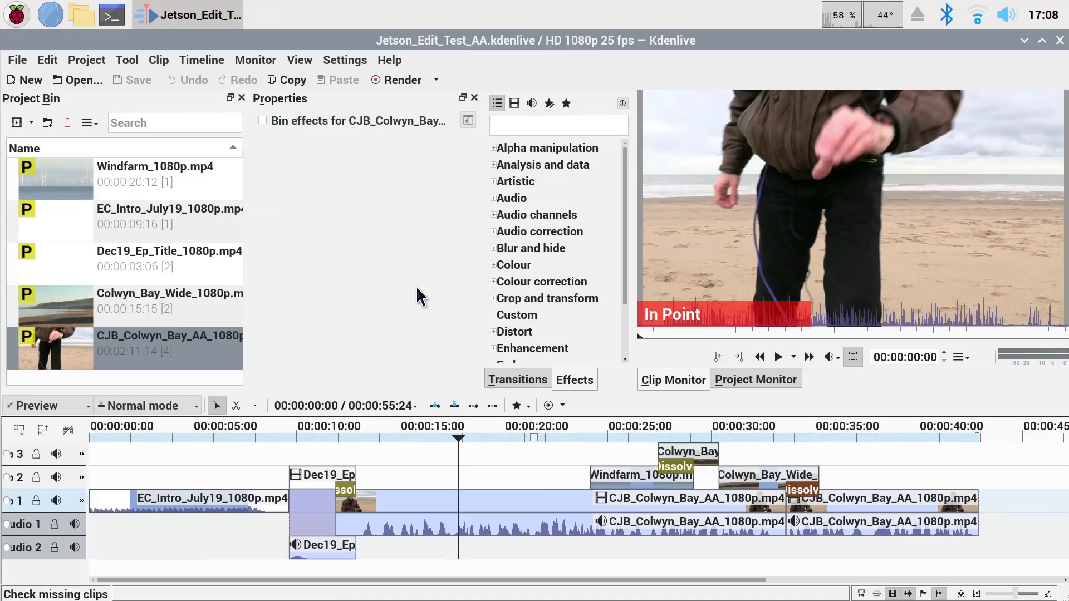
Play the Raspberry Pi project in the Project Monitor from about 20 seconds through the dissolves, and scrub back along the timeline.
click(749, 380)
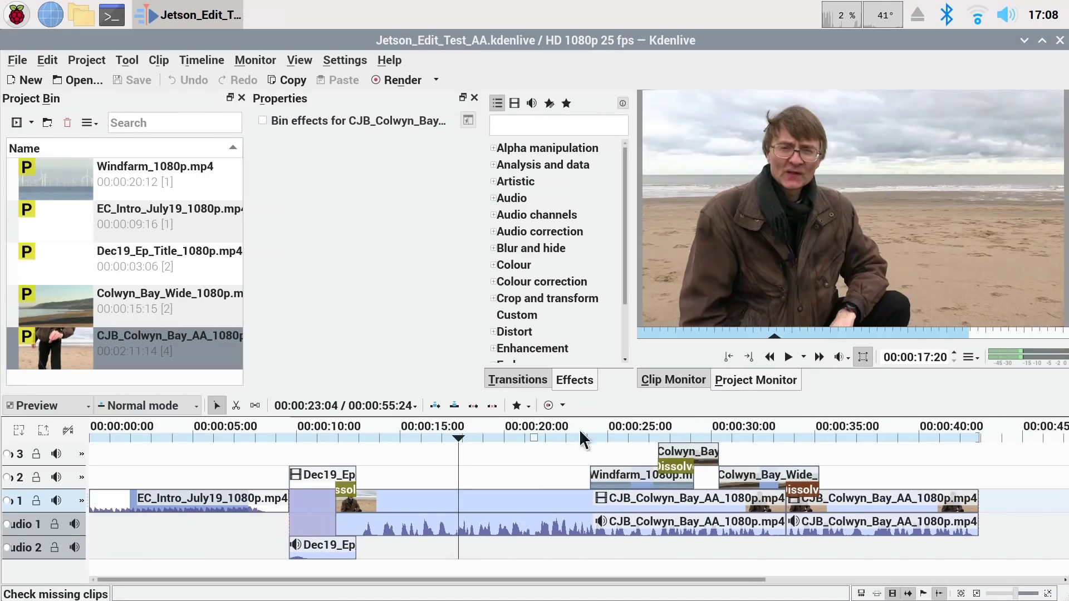
drag(458, 439, 506, 440)
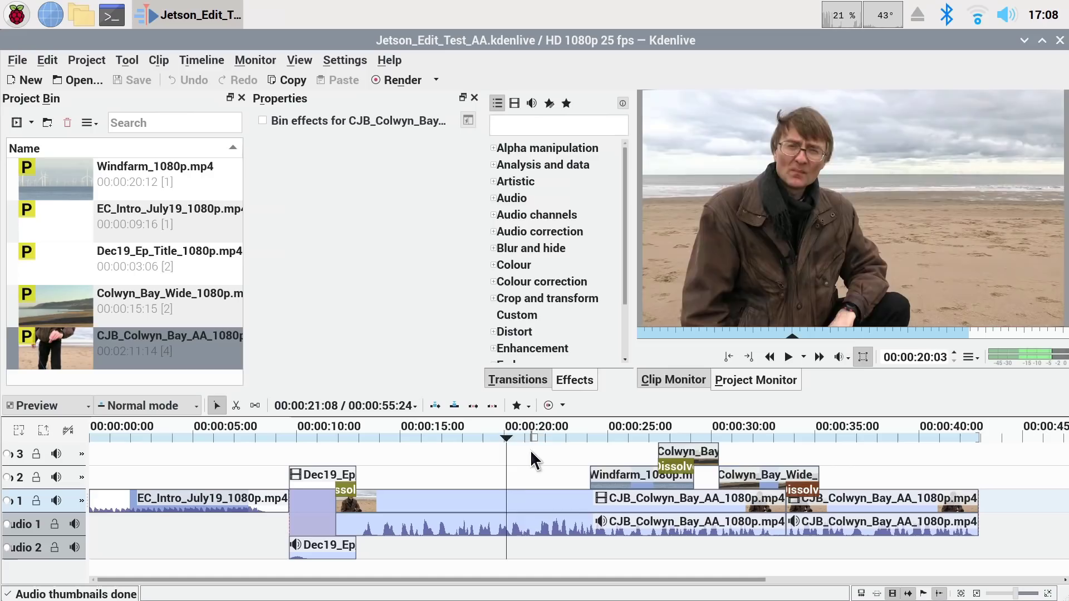
key(space)
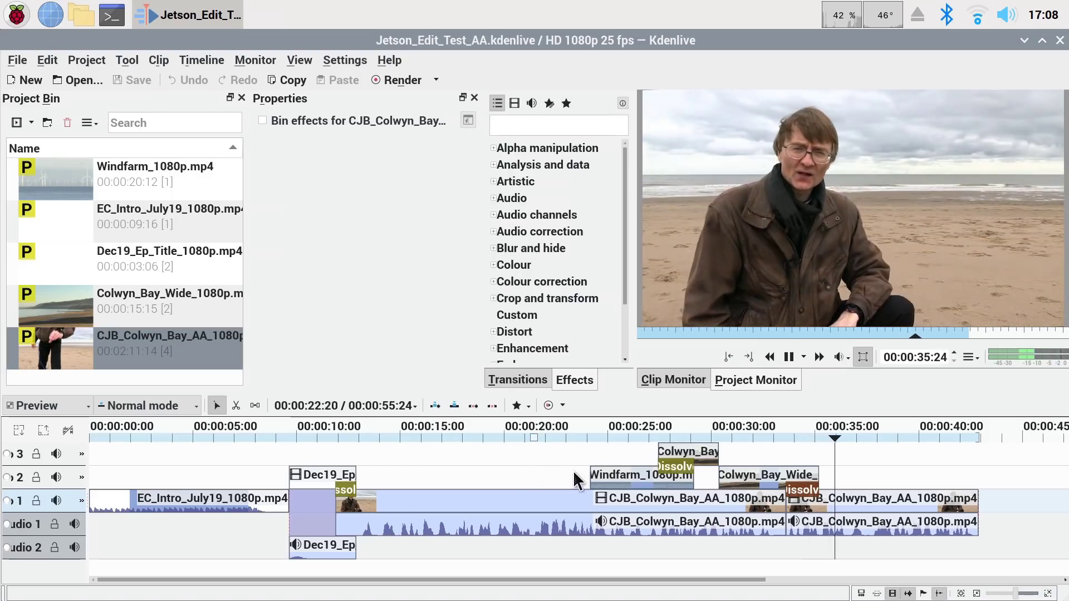
click(863, 439)
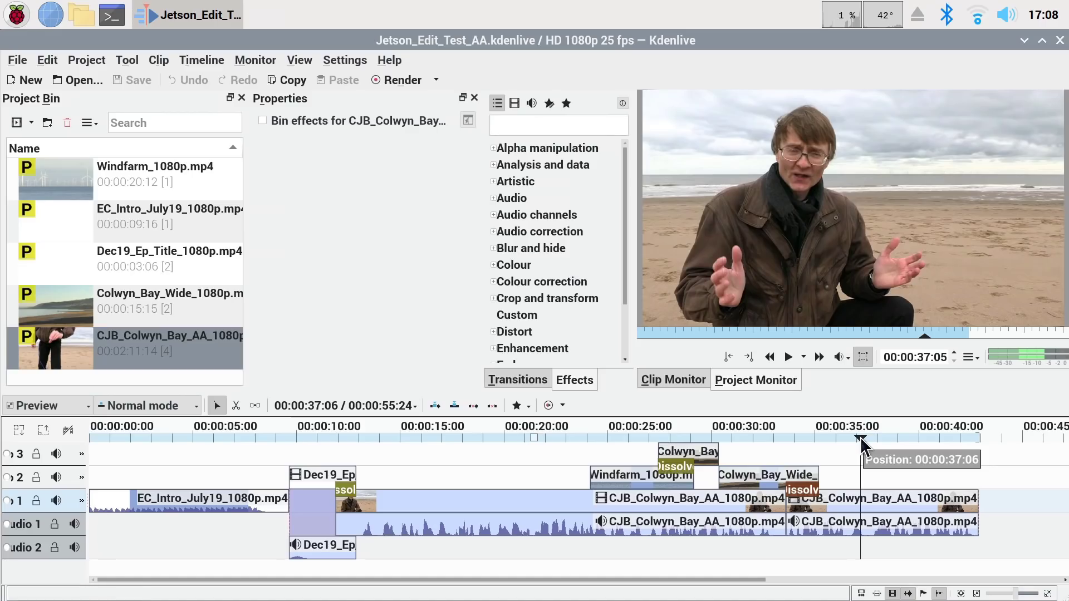
drag(862, 446, 536, 457)
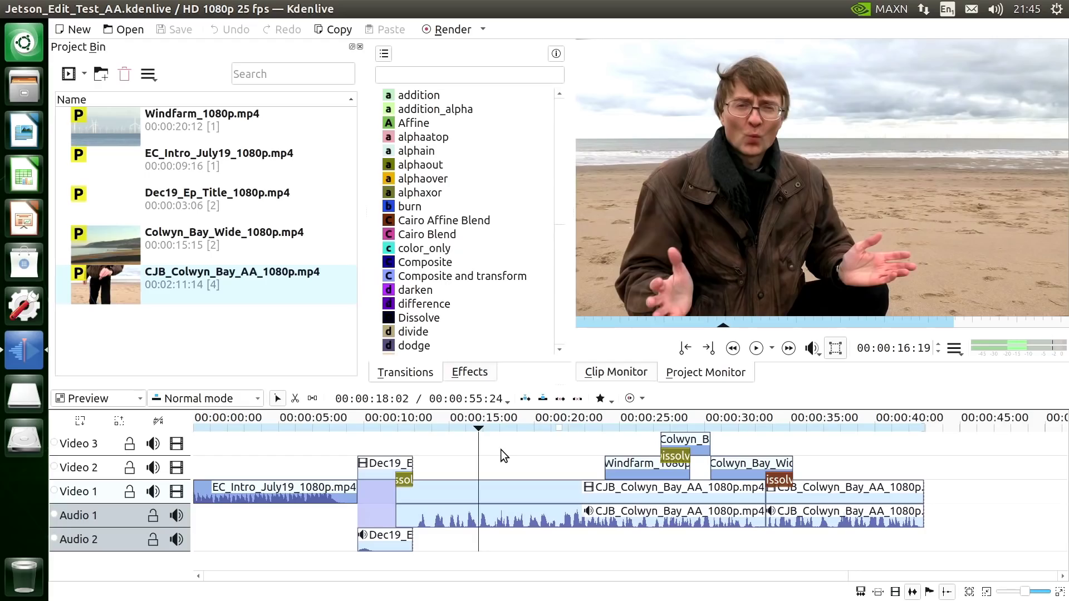
Scrub the Jetson project timeline through the windfarm shot and the closing section, returning to about 17 seconds.
click(619, 430)
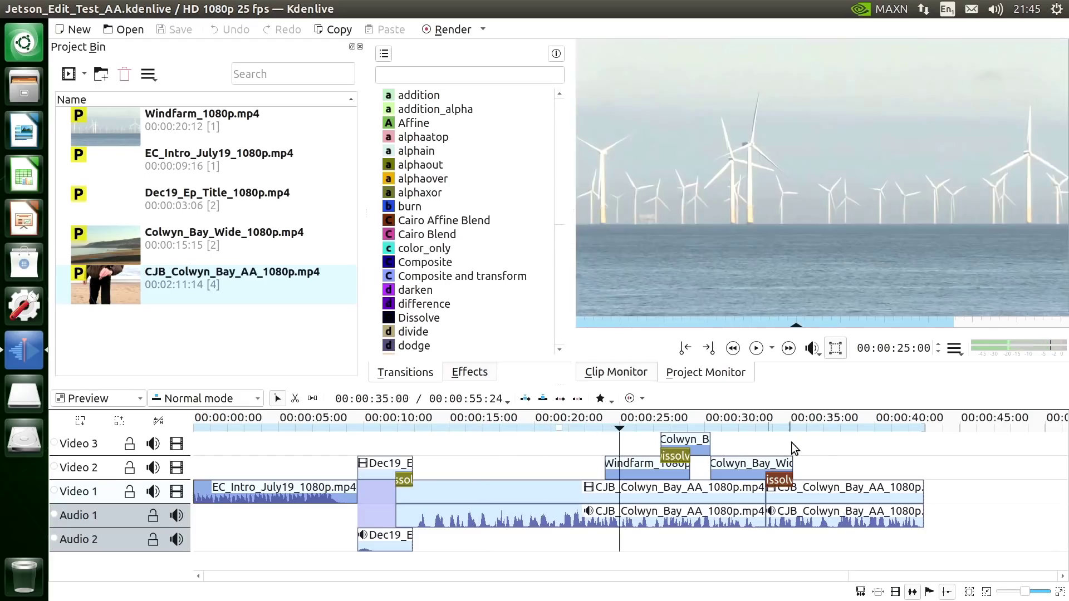
click(825, 447)
click(496, 472)
key(Left)
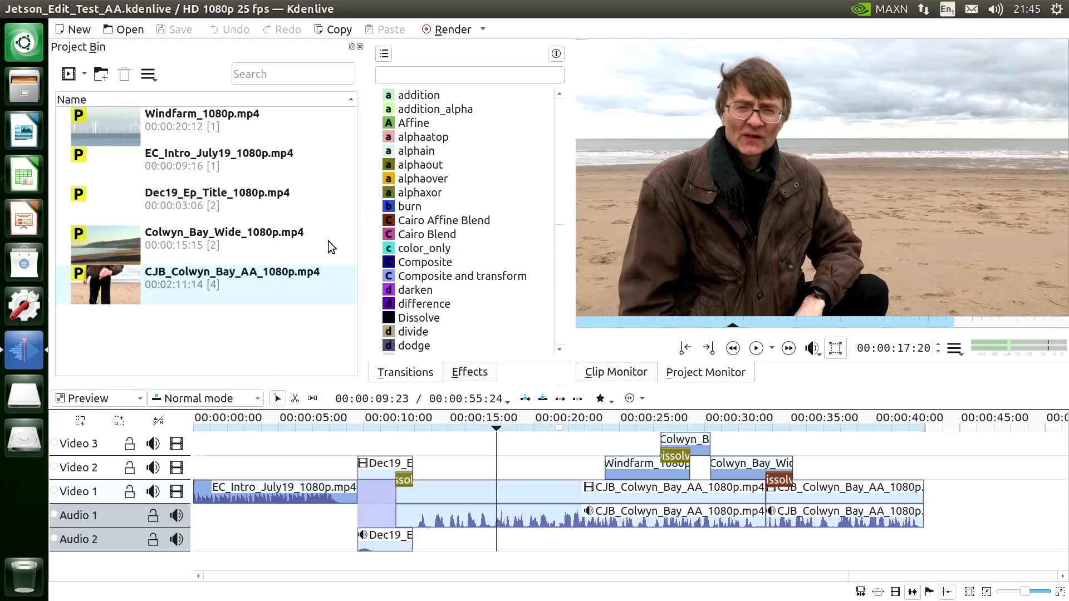
Start the saved render scripts on all three boards: Jetson_Edit_Test_AA_001.sh on Jetson Nano and Raspberry Pi 4, Jetson_Edit_Test_AA_002.sh on Odroid N2.
click(451, 30)
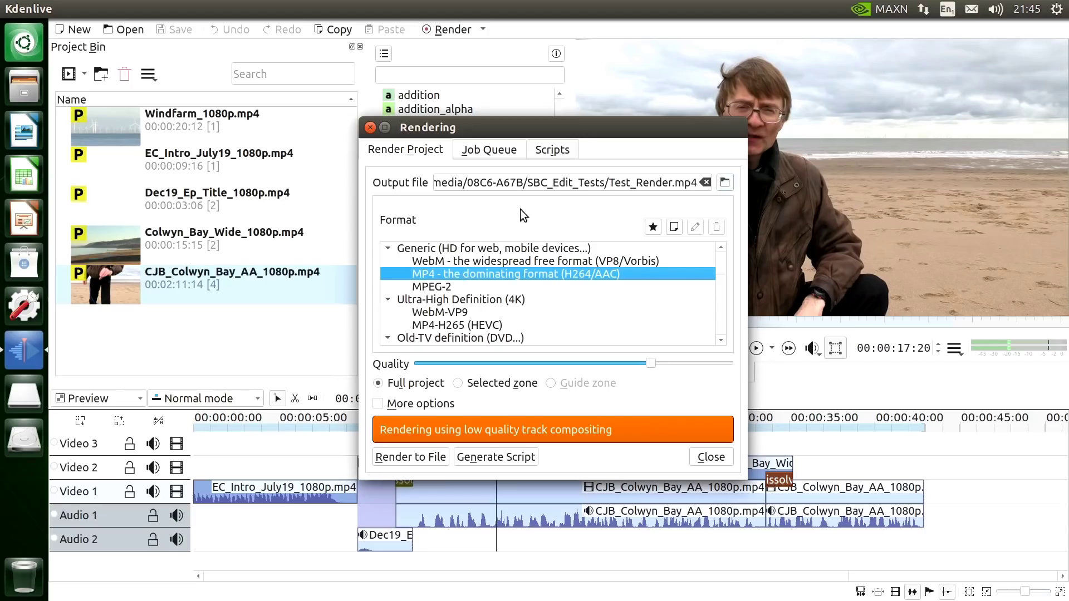
click(551, 151)
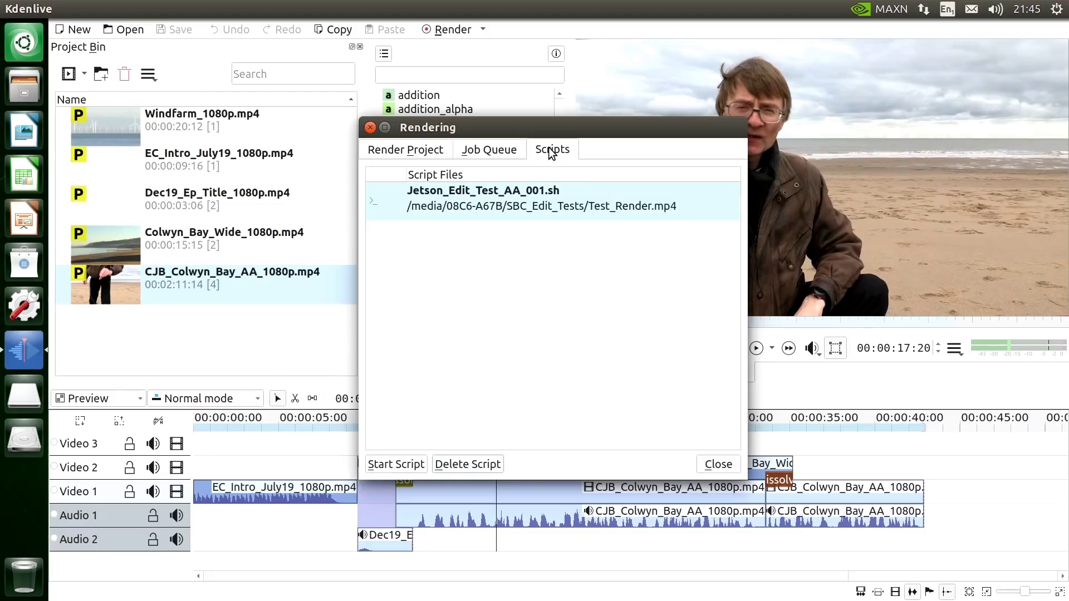
click(509, 206)
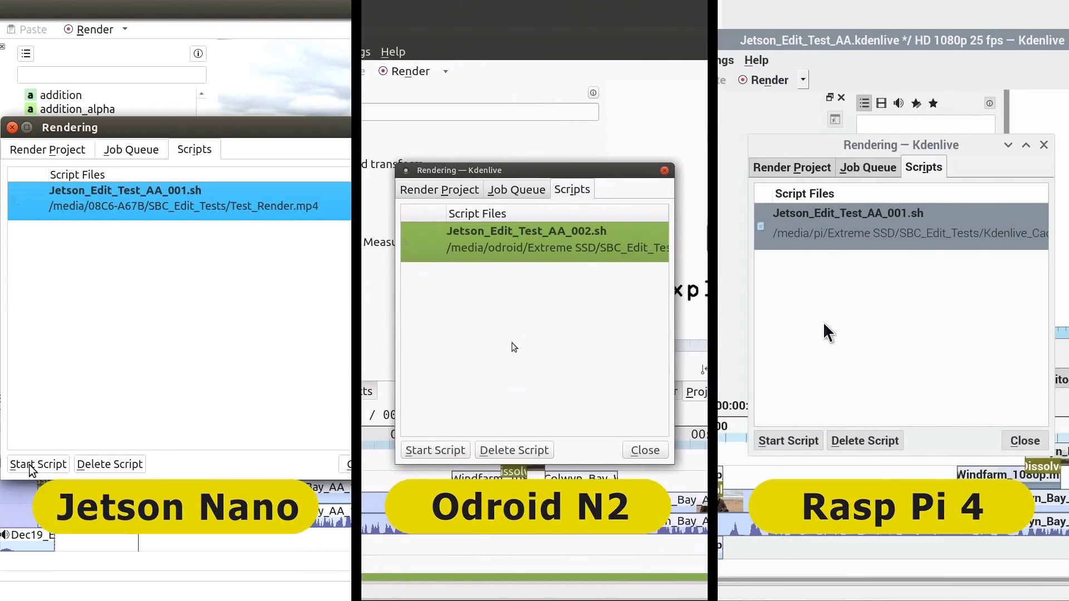
click(805, 443)
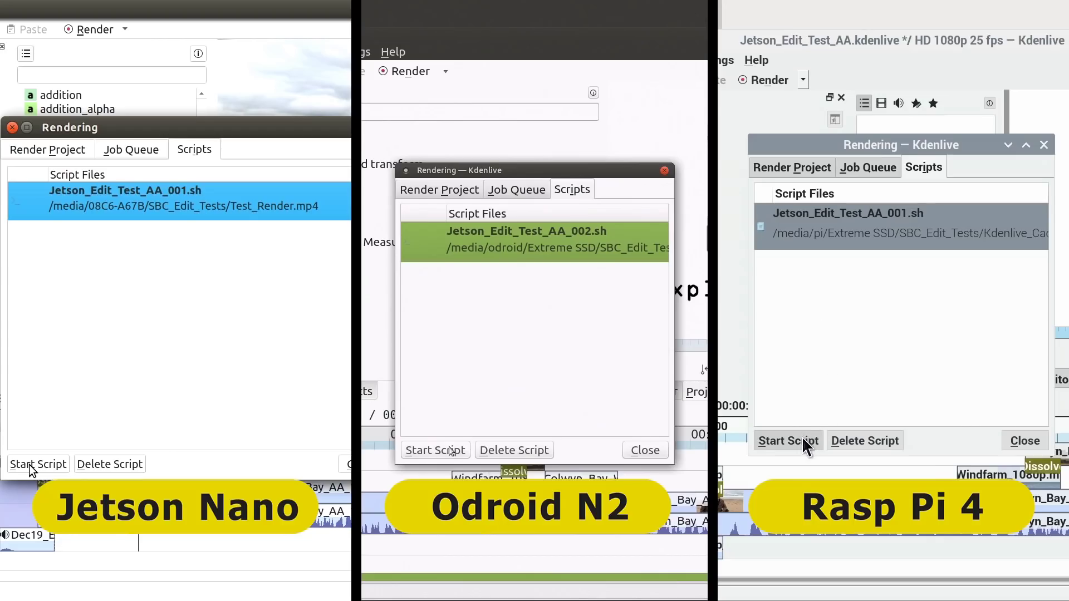
click(29, 464)
click(437, 450)
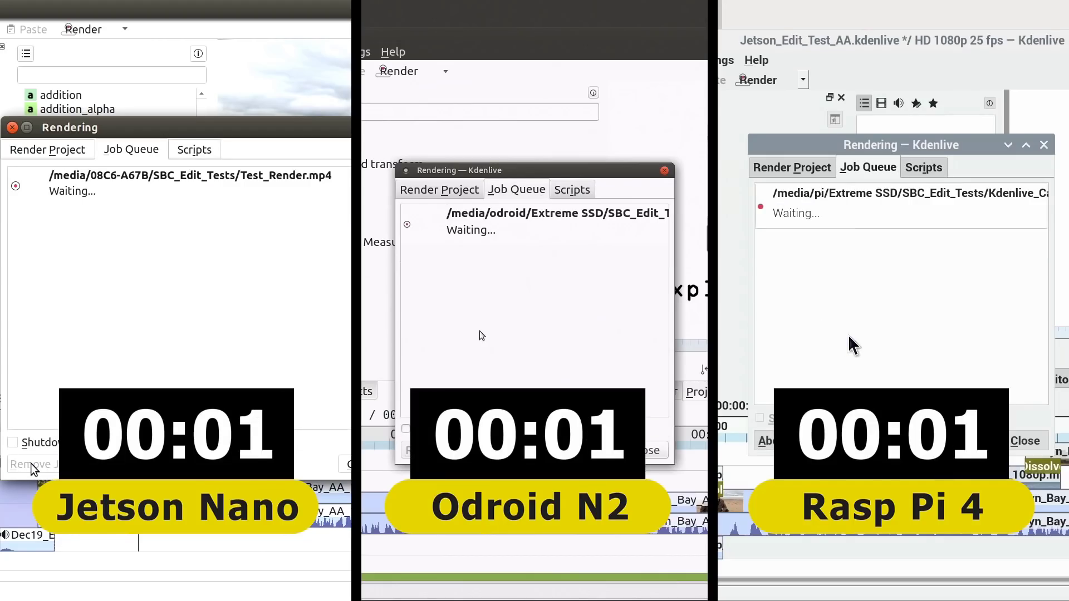